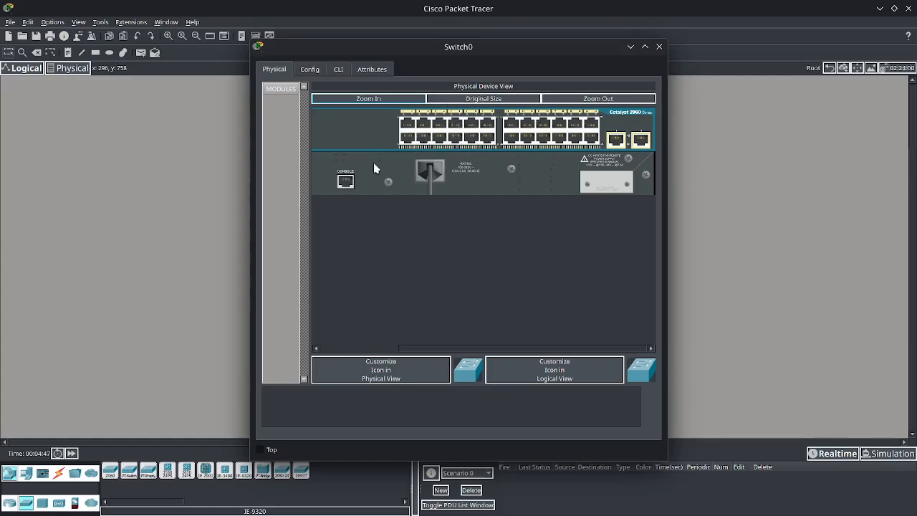
Close the Switch0 window and place four PCs in a row below the switch in the logical workspace
left_click(658, 47)
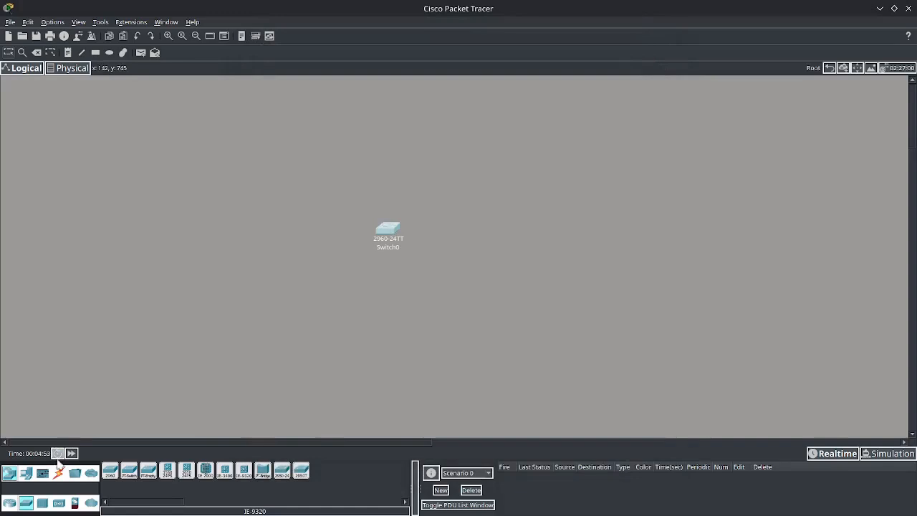
left_click(26, 473)
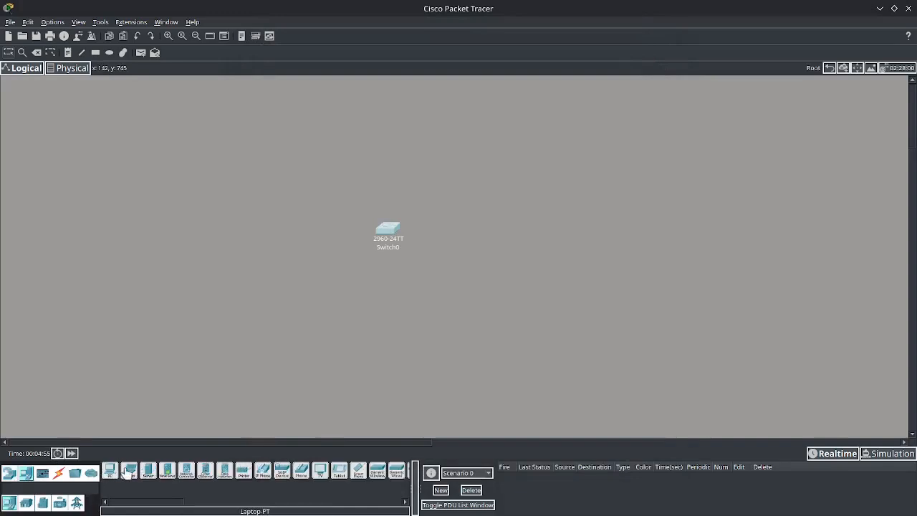
left_click_drag(110, 471, 281, 294)
left_click_drag(114, 473, 348, 293)
left_click_drag(109, 472, 501, 307)
Connect PC0's RS 232 port to Switch0's Console port with a console cable
left_click(58, 473)
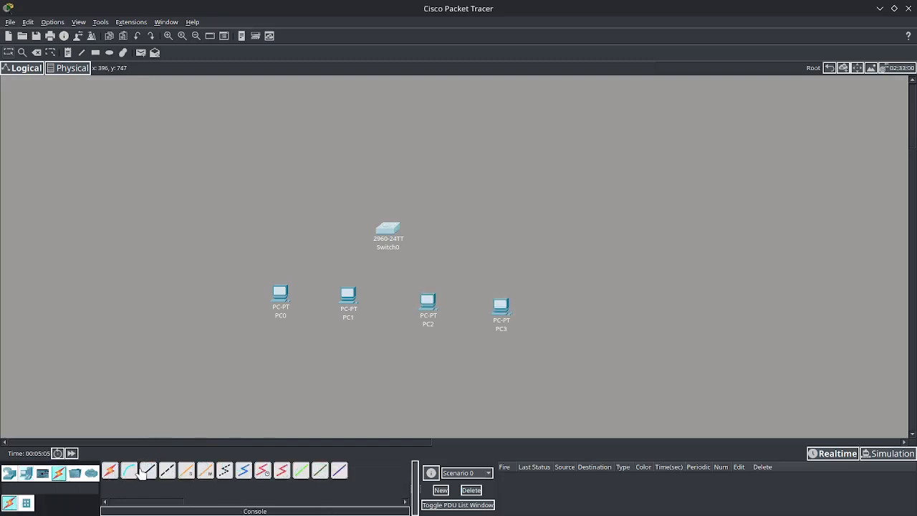
left_click(131, 474)
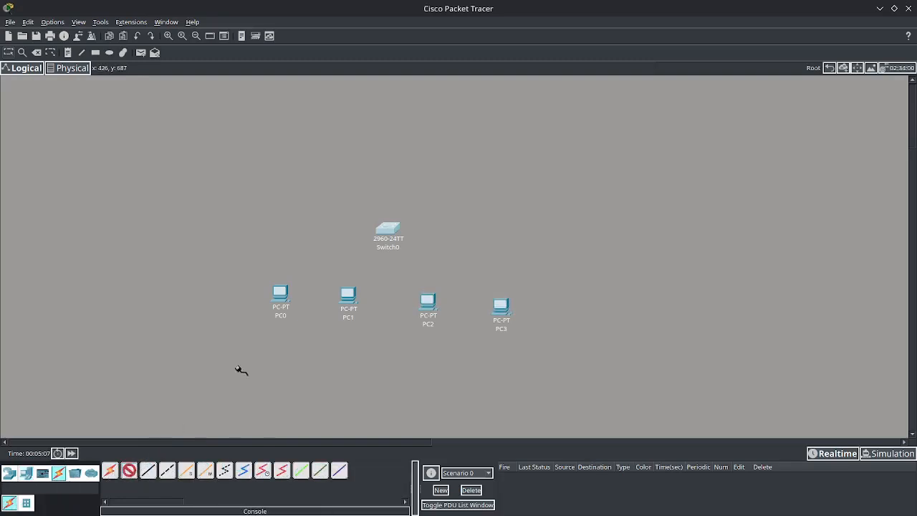
left_click(280, 294)
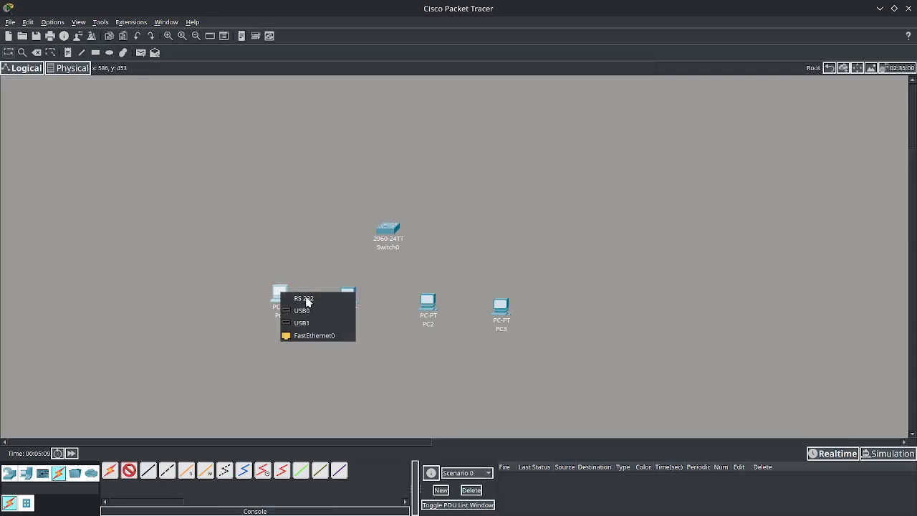
left_click(303, 298)
left_click(389, 228)
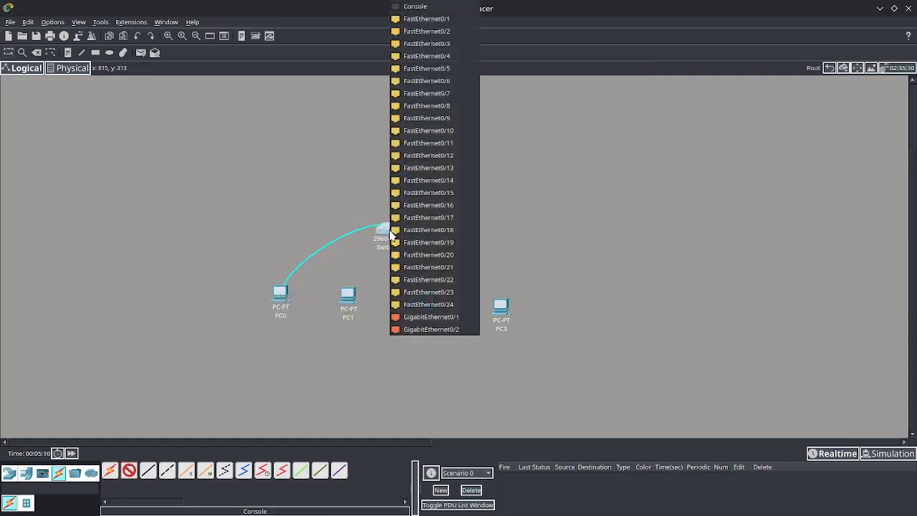
left_click(412, 8)
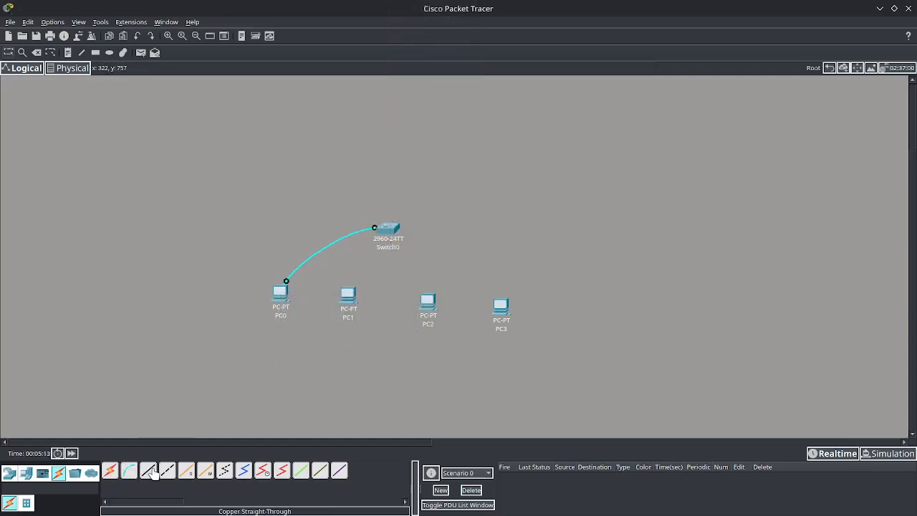
Connect PC0's FastEthernet0 to Switch0's FastEthernet0/1 with a copper straight-through cable
left_click(149, 471)
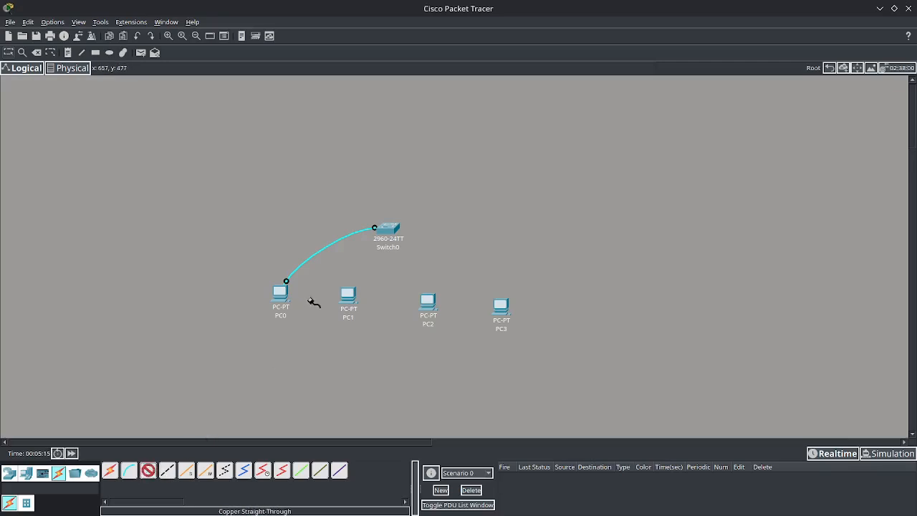
left_click(282, 292)
left_click(299, 323)
left_click(387, 230)
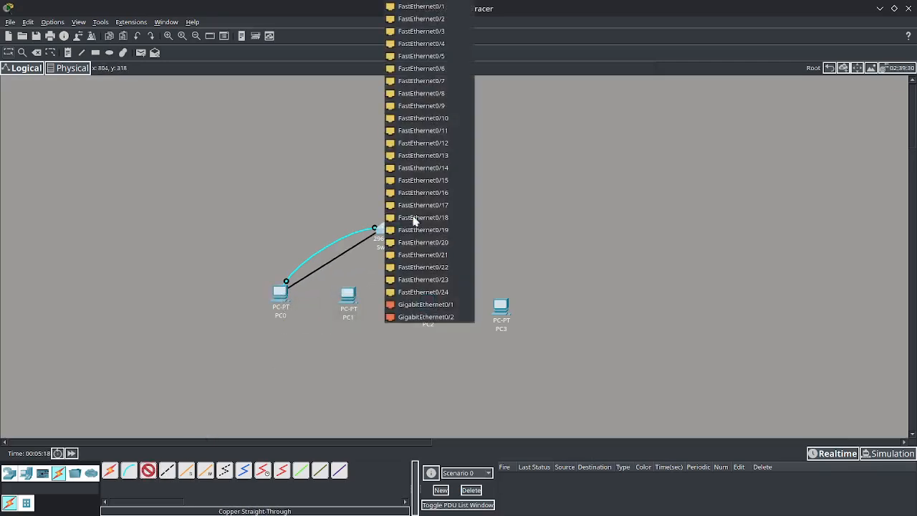
left_click(436, 10)
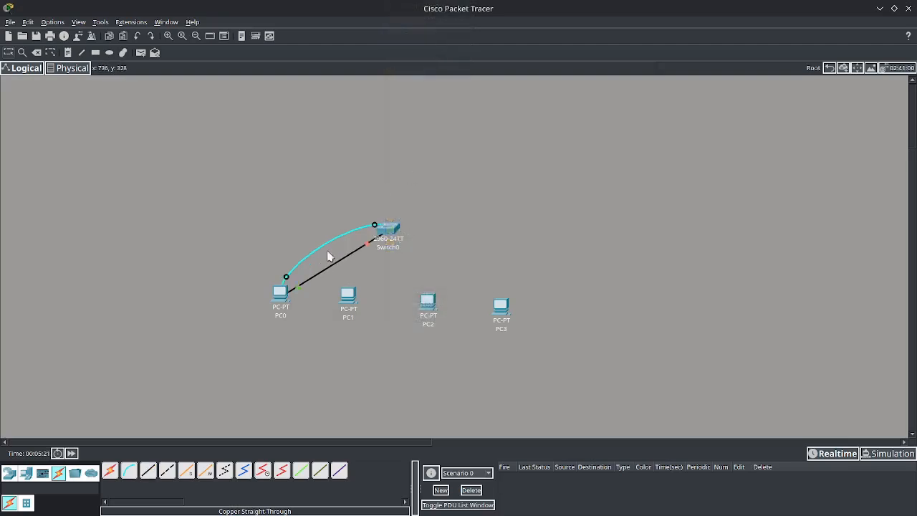
Connect PC1's FastEthernet0 to Switch0's FastEthernet0/2 with a copper straight-through cable
left_click(146, 474)
left_click(351, 290)
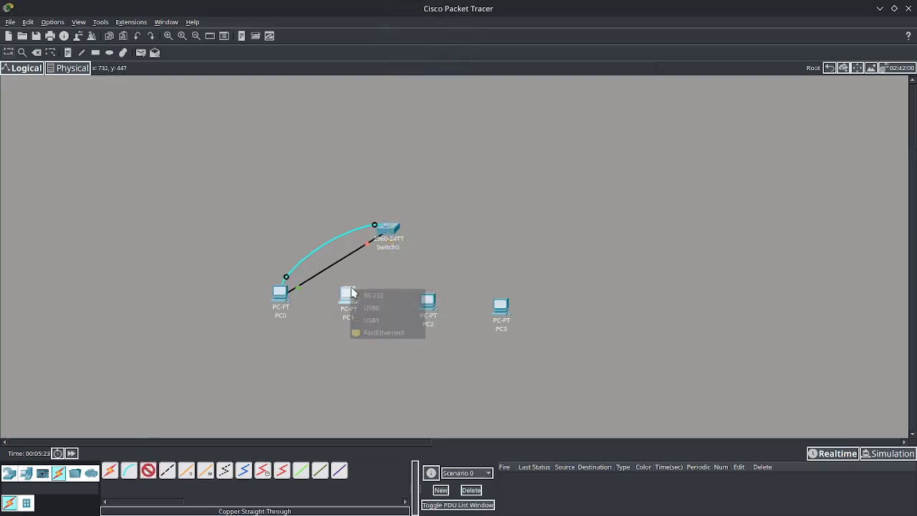
left_click(375, 332)
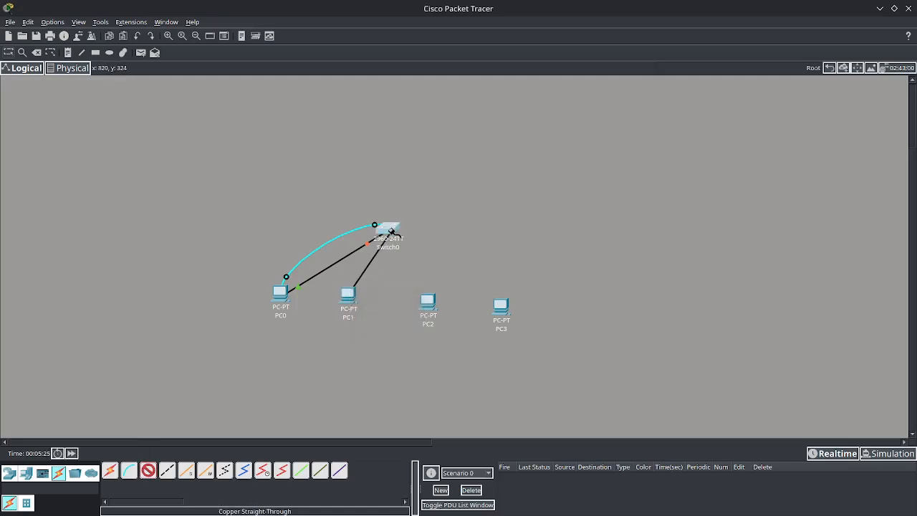
left_click(380, 229)
left_click(445, 8)
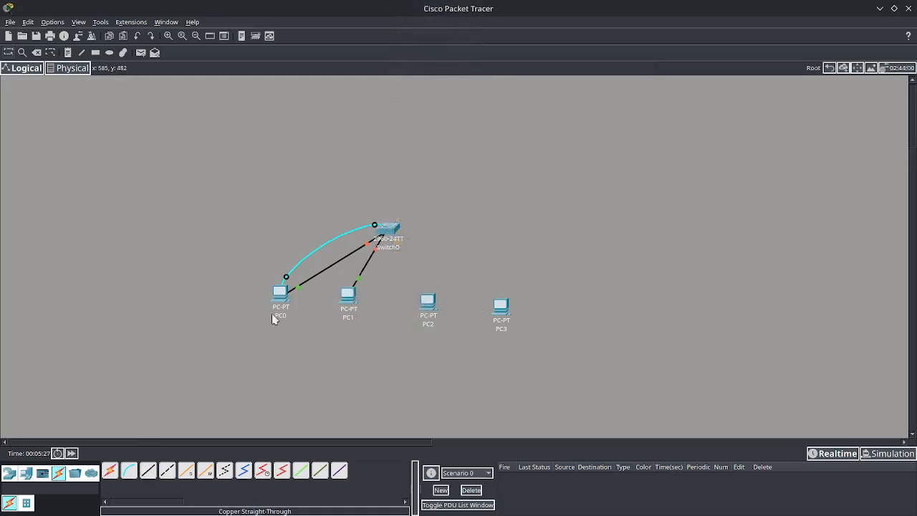
Connect PC2's FastEthernet0 to Switch0's FastEthernet0/13 with a copper straight-through cable
left_click(148, 472)
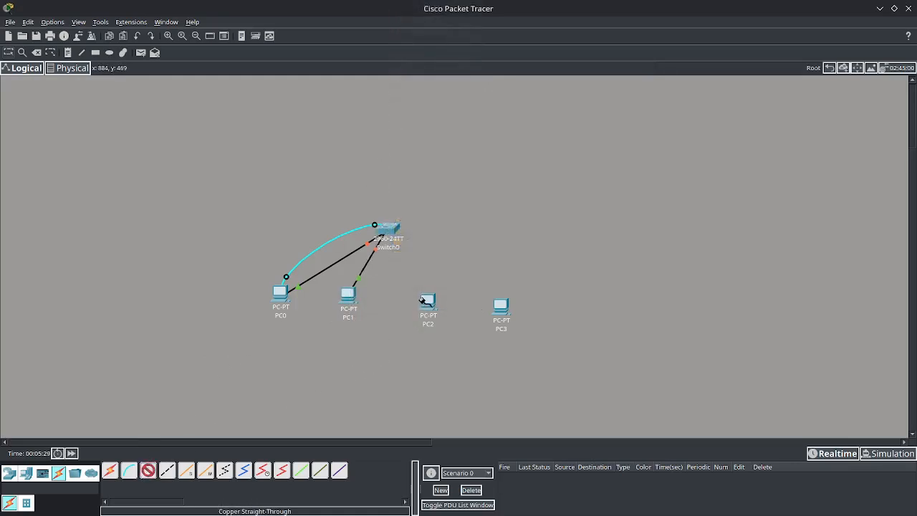
left_click(425, 308)
left_click(444, 343)
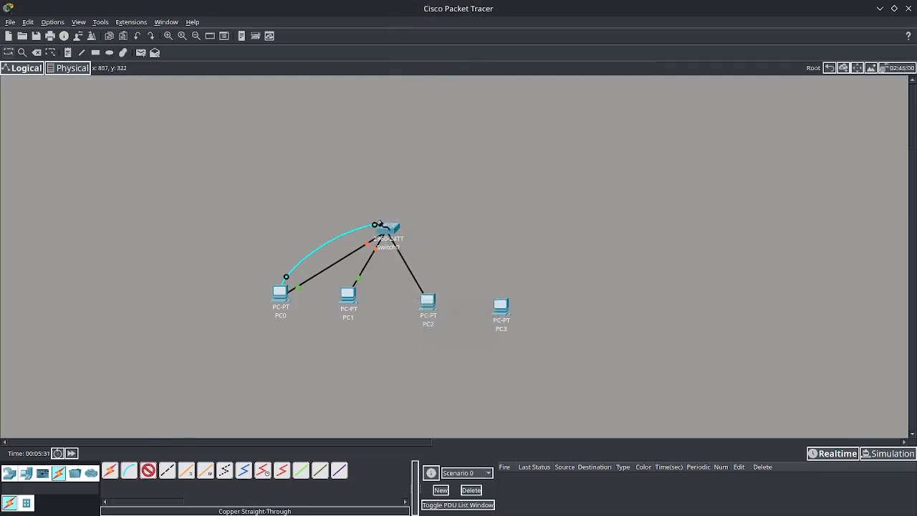
left_click(388, 233)
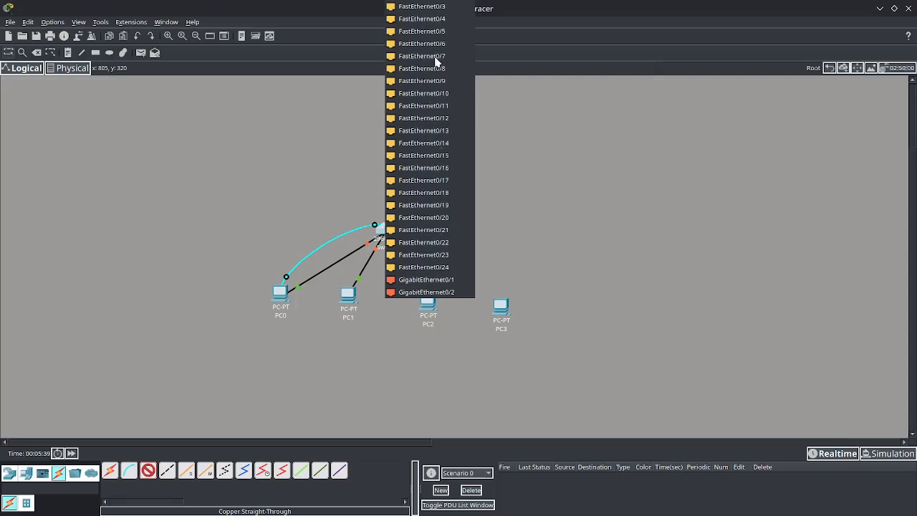
left_click(436, 137)
Connect PC3's FastEthernet0 to Switch0's FastEthernet0/14 with a copper straight-through cable
left_click(148, 470)
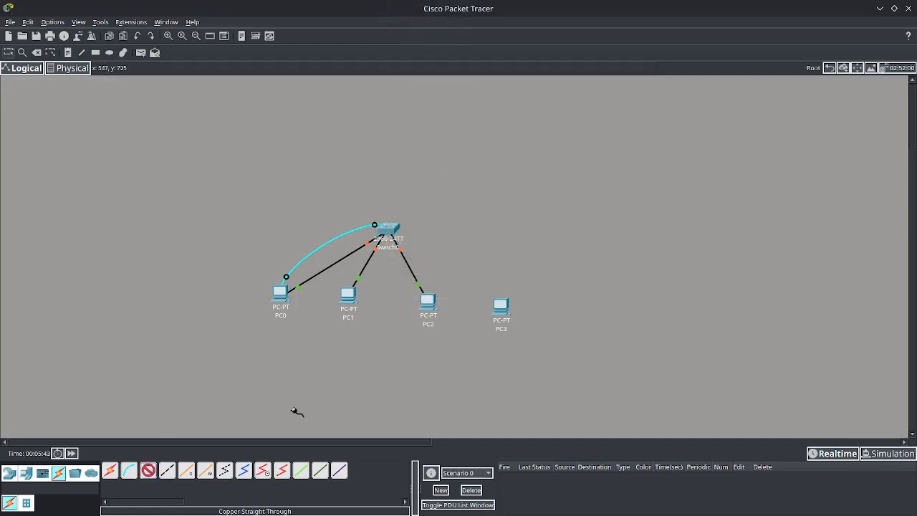
left_click(503, 304)
left_click(531, 347)
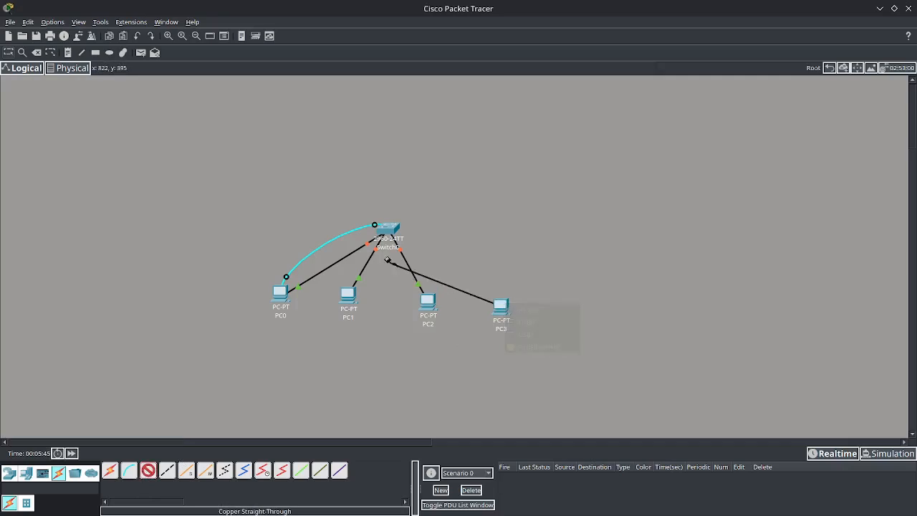
left_click(388, 230)
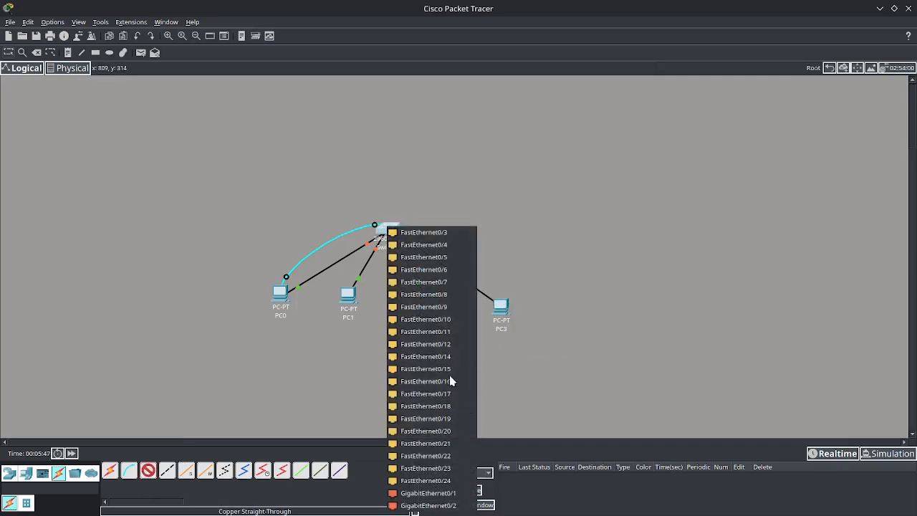
left_click(439, 358)
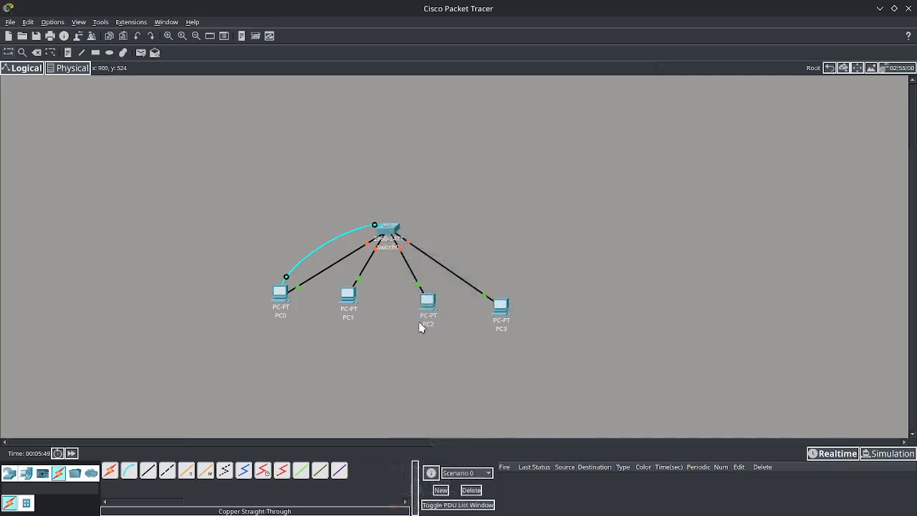
Review PC0's global and algorithm settings, and open the FastEthernet0 IPv4 address for editing
left_click(280, 293)
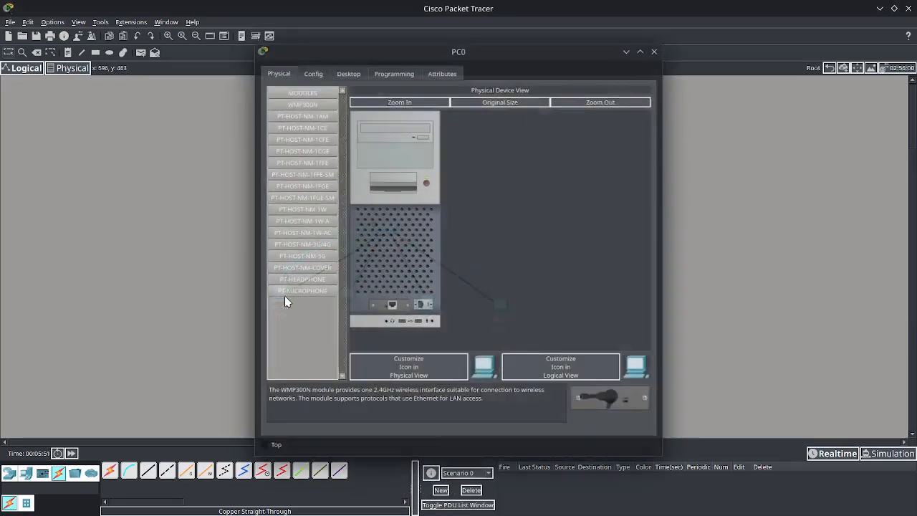
left_click(321, 69)
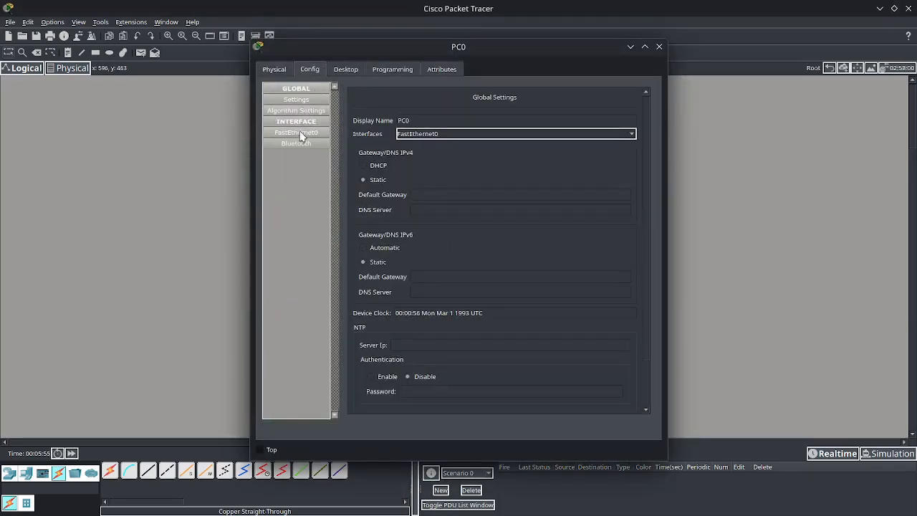
left_click(305, 97)
left_click(304, 110)
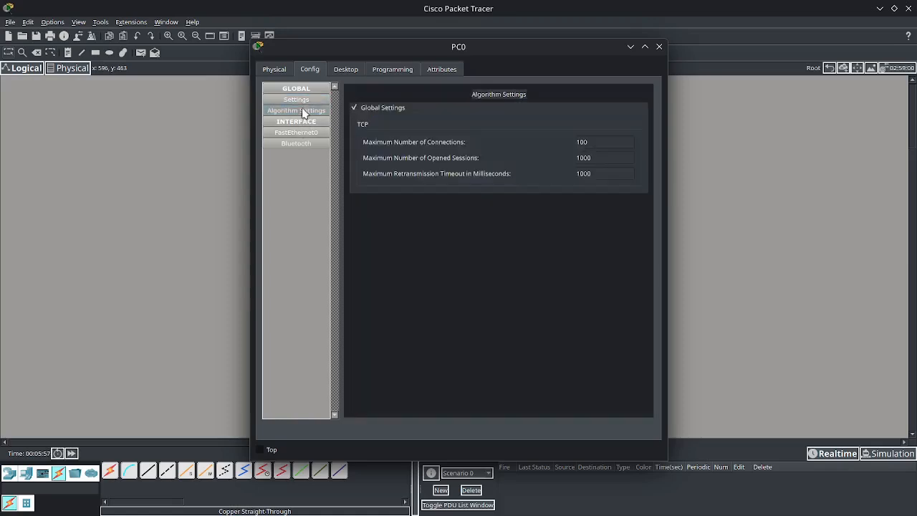
left_click(304, 134)
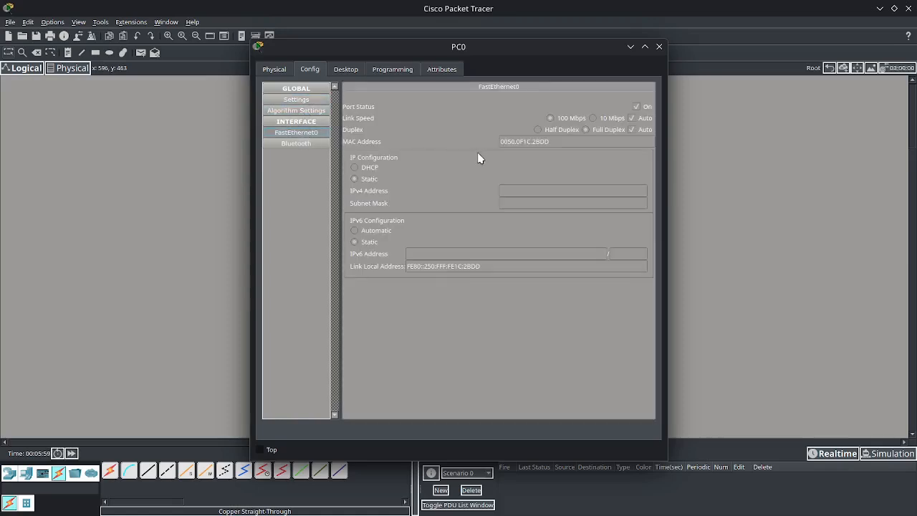
left_click(535, 190)
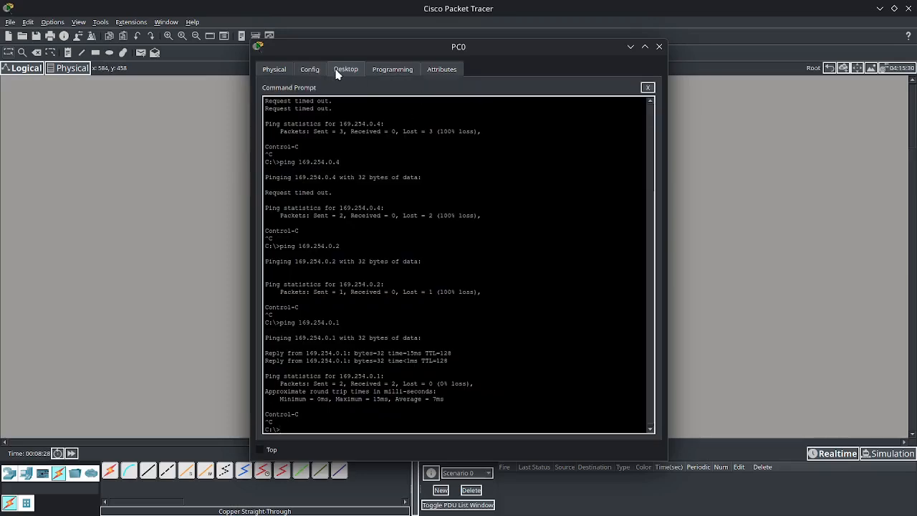
Set the IPv4 address of PC0's FastEthernet0 interface to 192.168.1.2
left_click(315, 69)
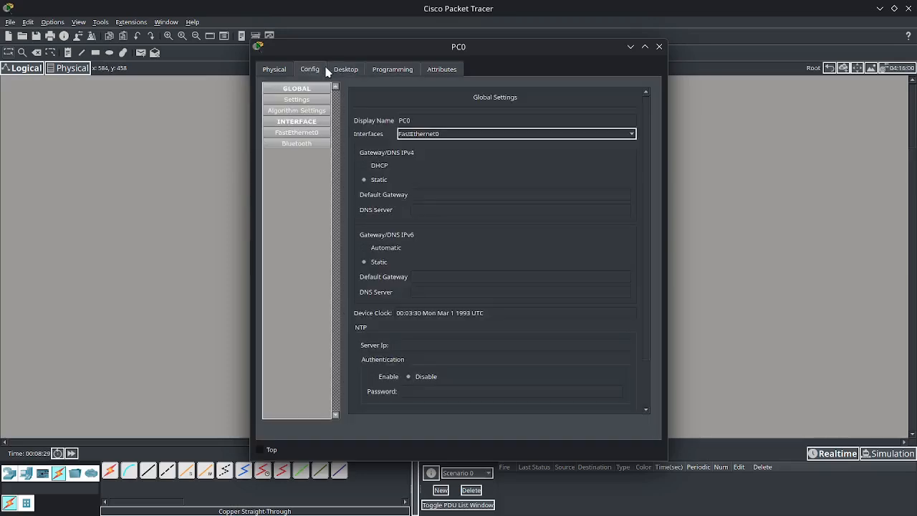
left_click(297, 134)
left_click_drag(530, 193, 428, 192)
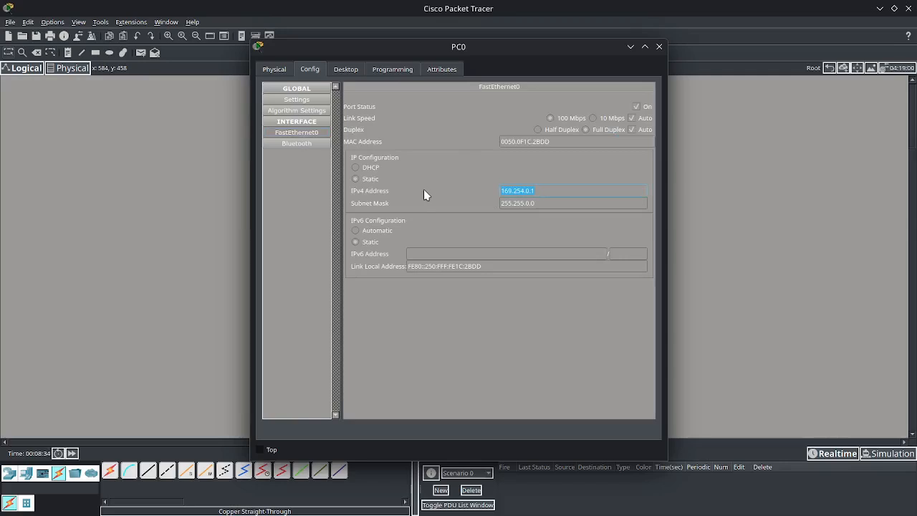
type("192.168.1")
type(".2")
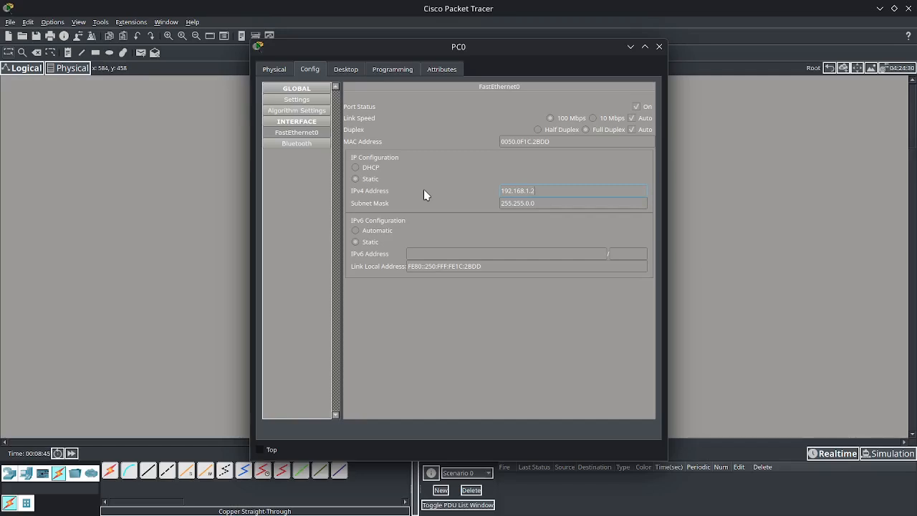
Set PC0's FastEthernet0 subnet mask to 255.255.255.0 and close the PC0 window
left_click(553, 204)
key("BackSpace")
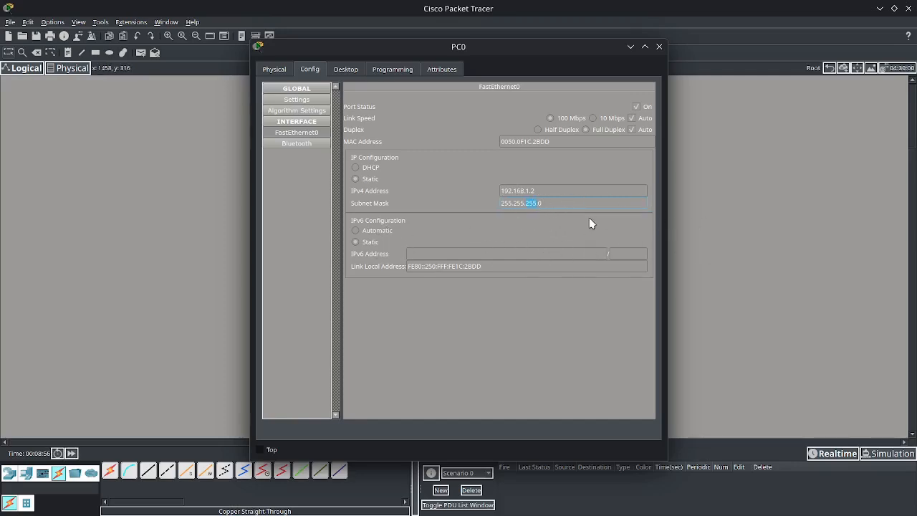
type("0")
left_click(550, 191)
left_click(659, 47)
Change PC1's FastEthernet0 IPv4 address to one in the 192.168.1 range and close the PC1 window
left_click(354, 297)
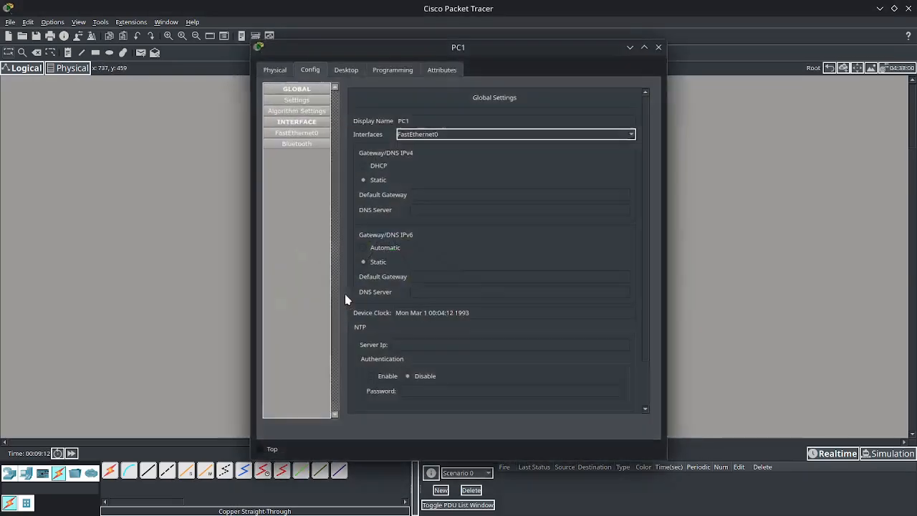
left_click(343, 69)
left_click(317, 71)
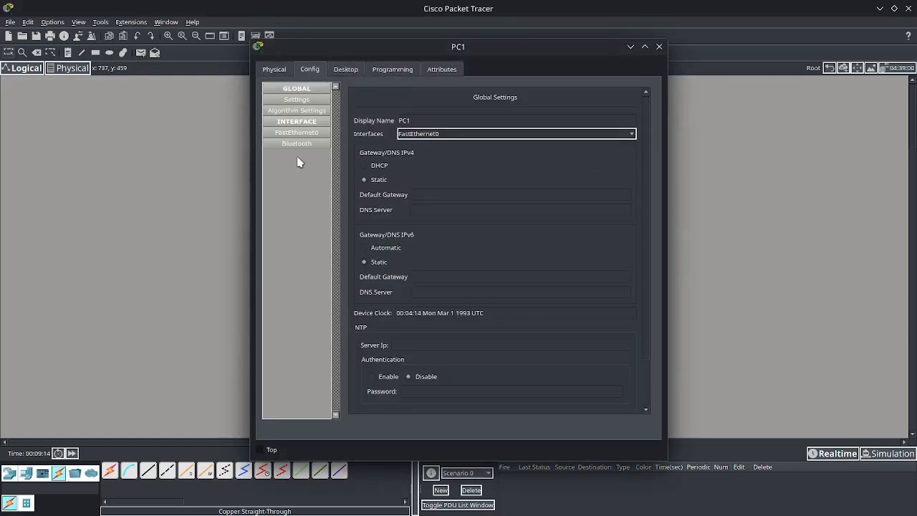
left_click(304, 133)
left_click(551, 191)
left_click_drag(550, 190, 430, 179)
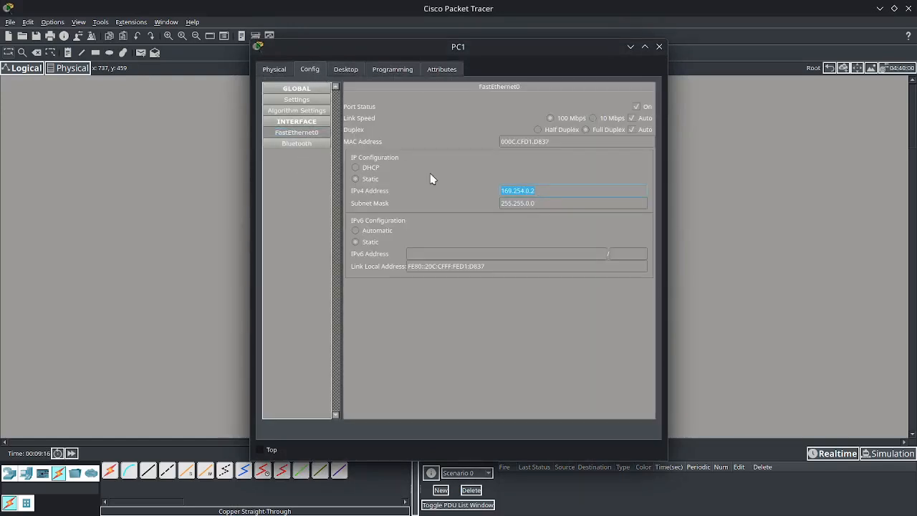
type("192.168.1")
left_click(658, 47)
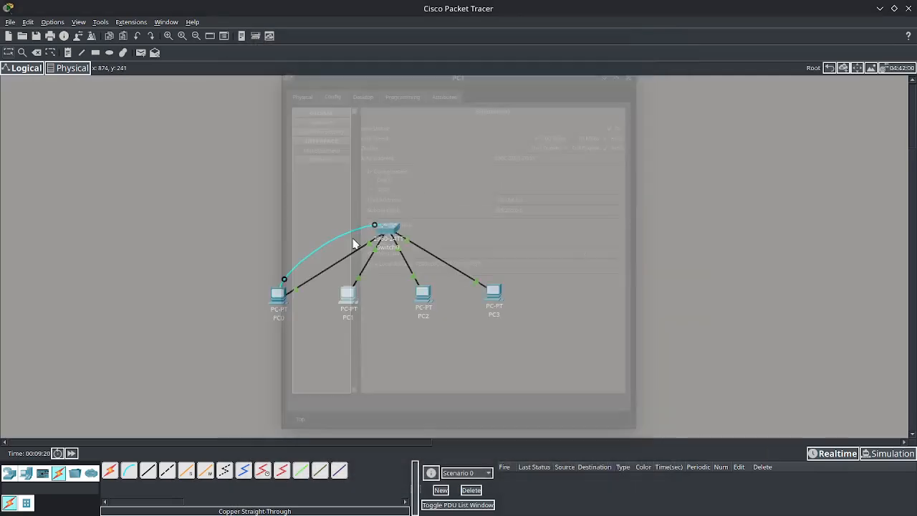
Open the Command Prompt on PC0
left_click(276, 294)
left_click(356, 71)
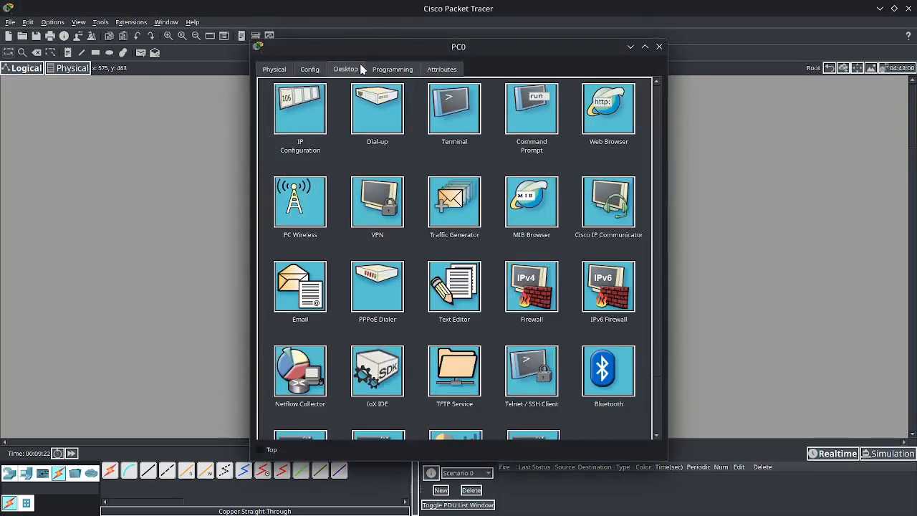
left_click(552, 108)
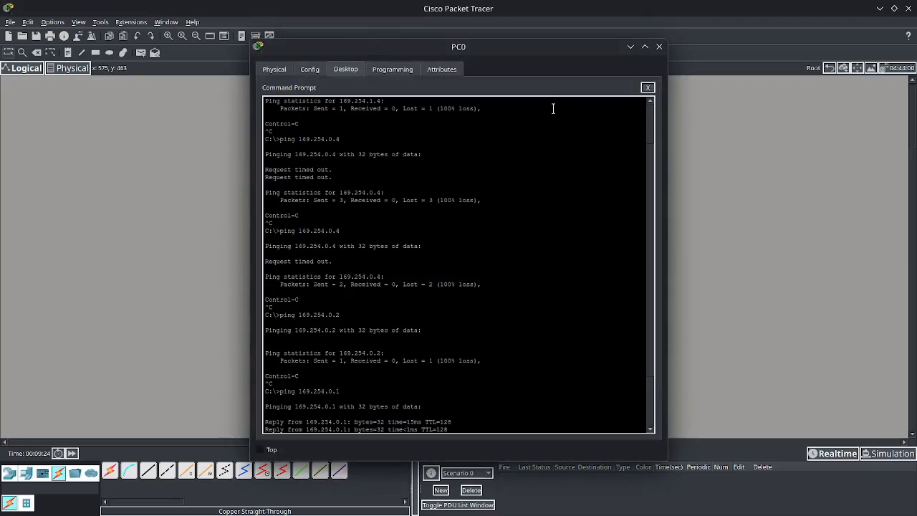
Stop the running ping, ping 192.168.1.2 from PC0, and close the PC0 window
key("ctrl+c")
key("Up")
key("Up")
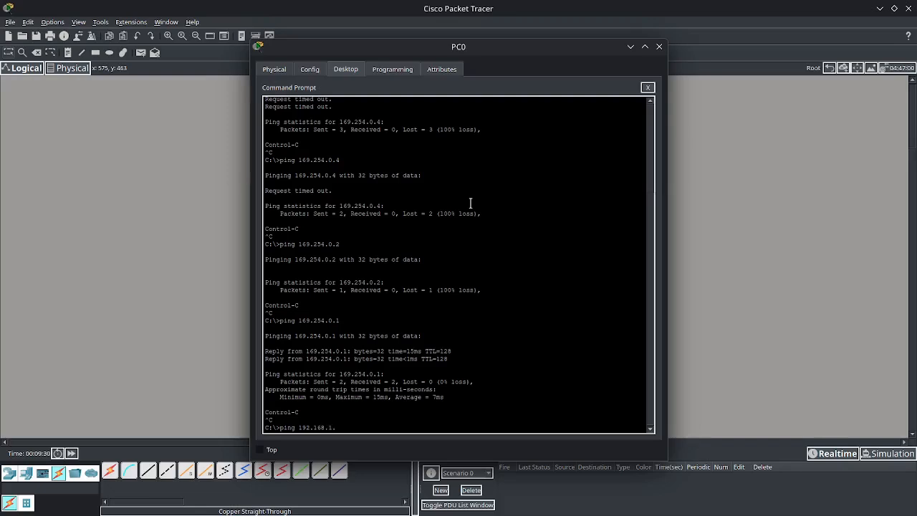
key("Return")
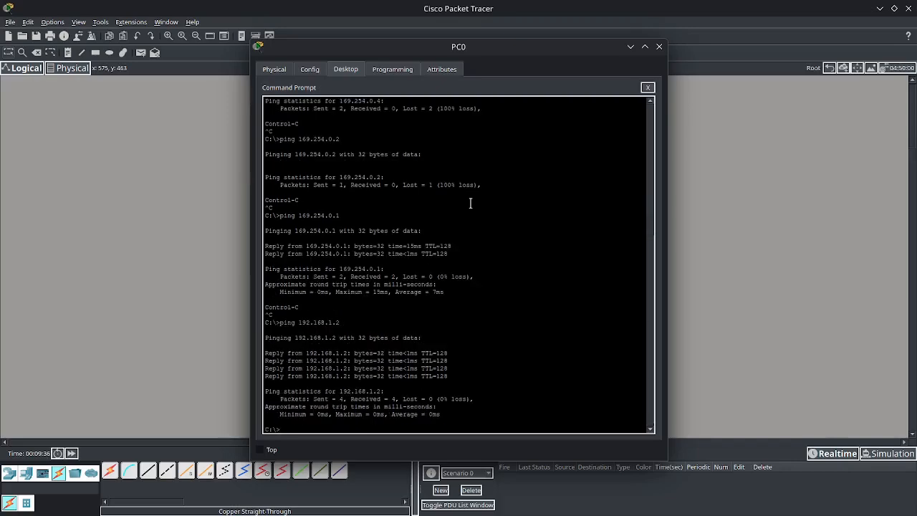
left_click(659, 47)
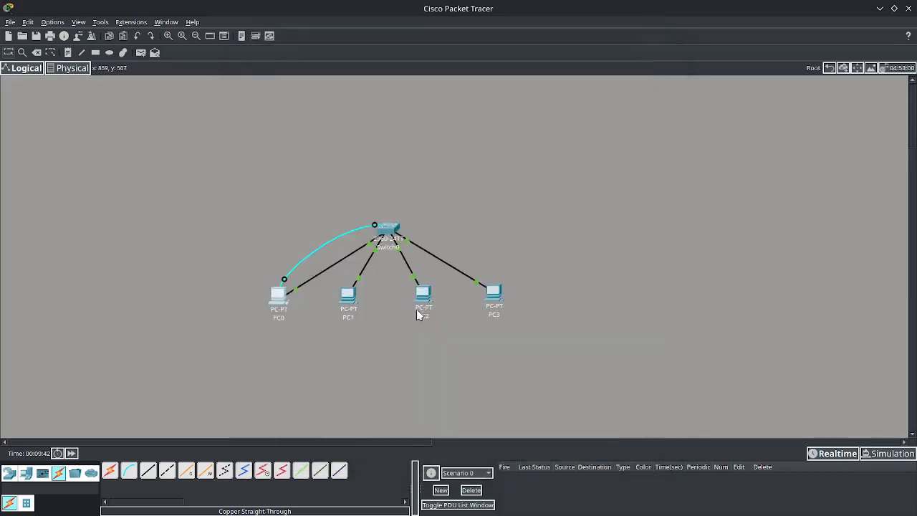
Change PC2's FastEthernet0 IPv4 address to one in the 192.168.1 range and close the PC2 window
left_click(421, 296)
left_click(342, 72)
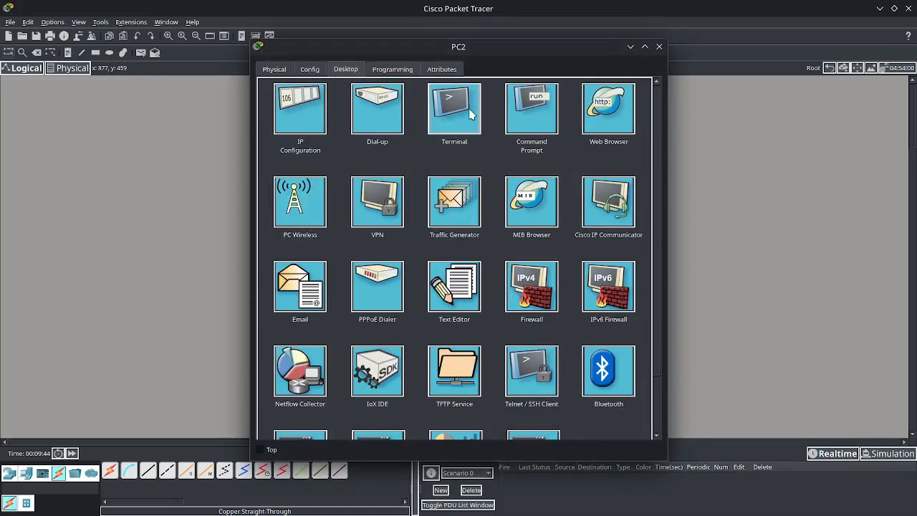
left_click(318, 69)
left_click(300, 133)
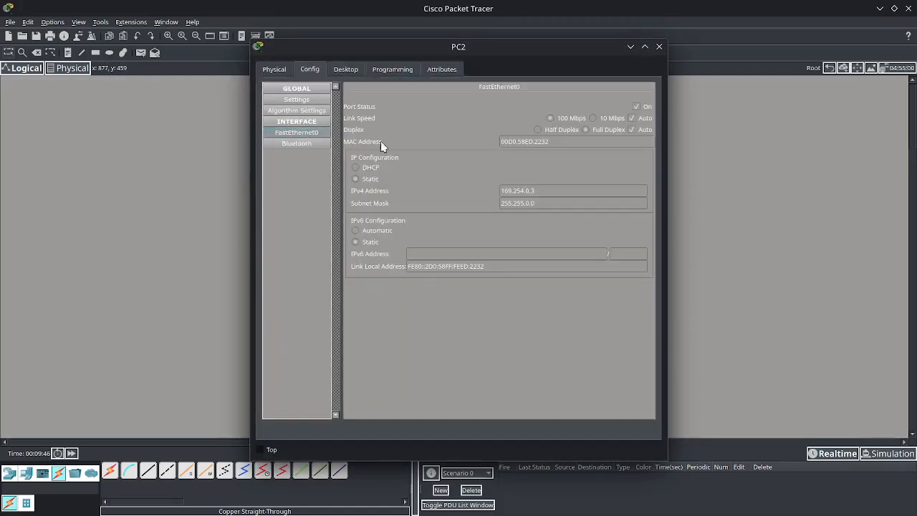
left_click_drag(556, 191, 504, 192)
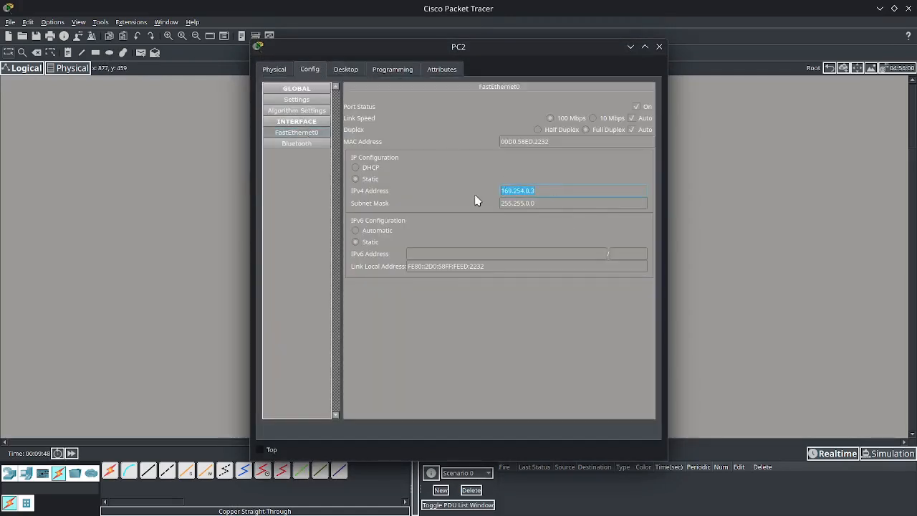
type("192.168.1")
left_click(659, 47)
Set the IPv4 address of PC3's FastEthernet0 interface to 192.168.1.4 and close the PC3 window
left_click(490, 307)
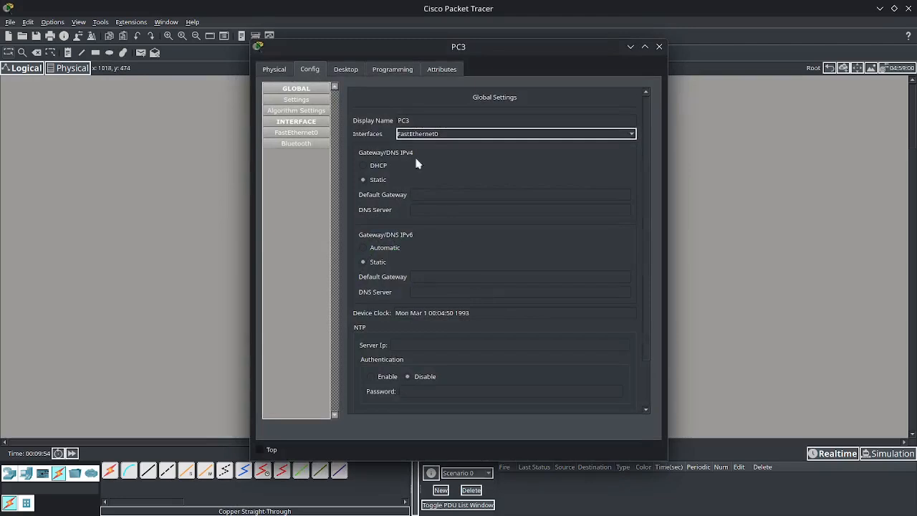
left_click(347, 70)
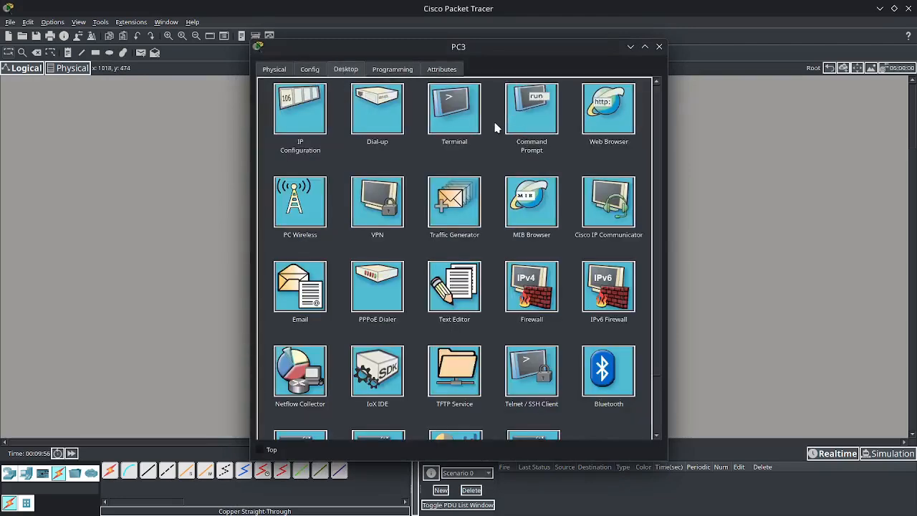
left_click(311, 69)
left_click(301, 133)
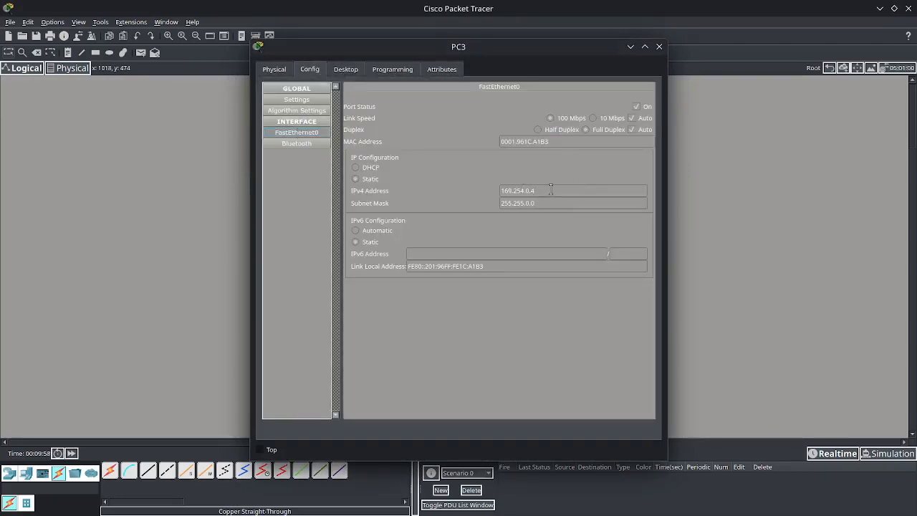
left_click_drag(551, 190, 415, 190)
type("192.168")
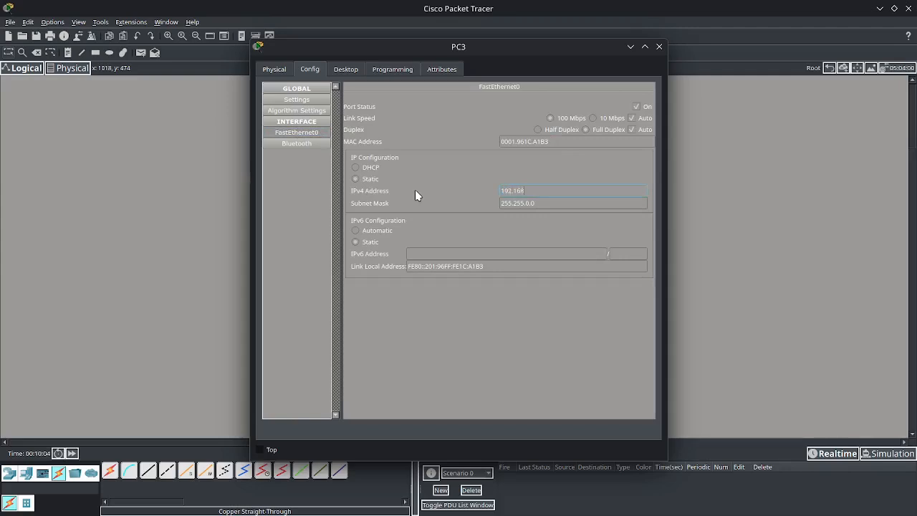
type(".1.4")
left_click(658, 47)
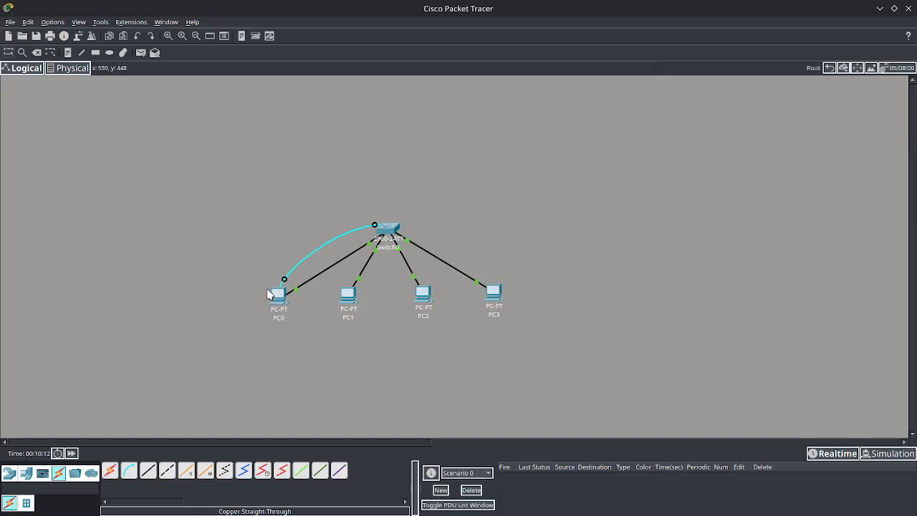
Ping 192.168.1.4 from PC0's Command Prompt and close the prompt
left_click(277, 294)
left_click(530, 109)
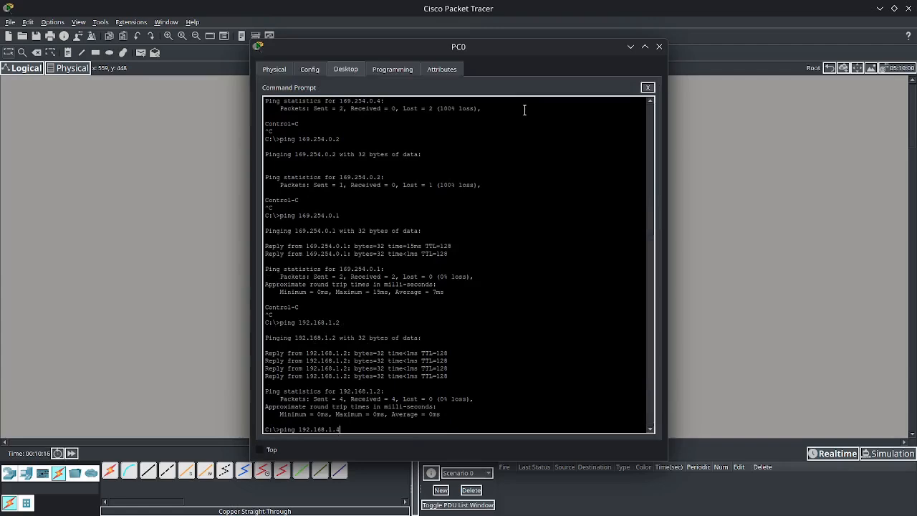
type("4")
key("Return")
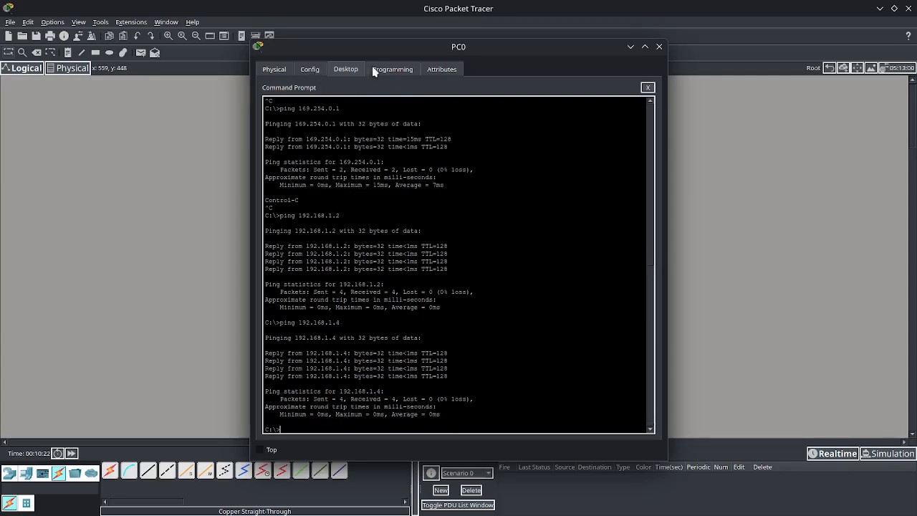
left_click(648, 87)
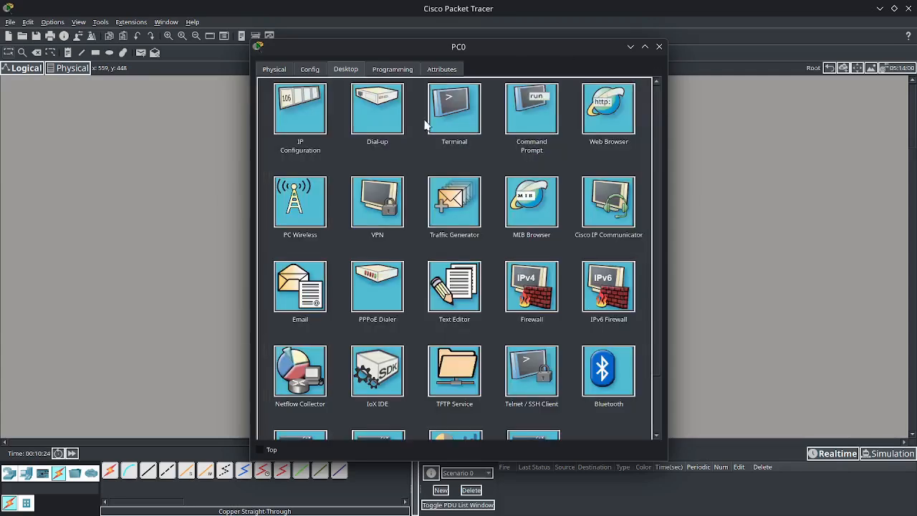
Open a Terminal session from PC0 to the switch with the default port settings, and check Switch0's own command line
left_click(440, 111)
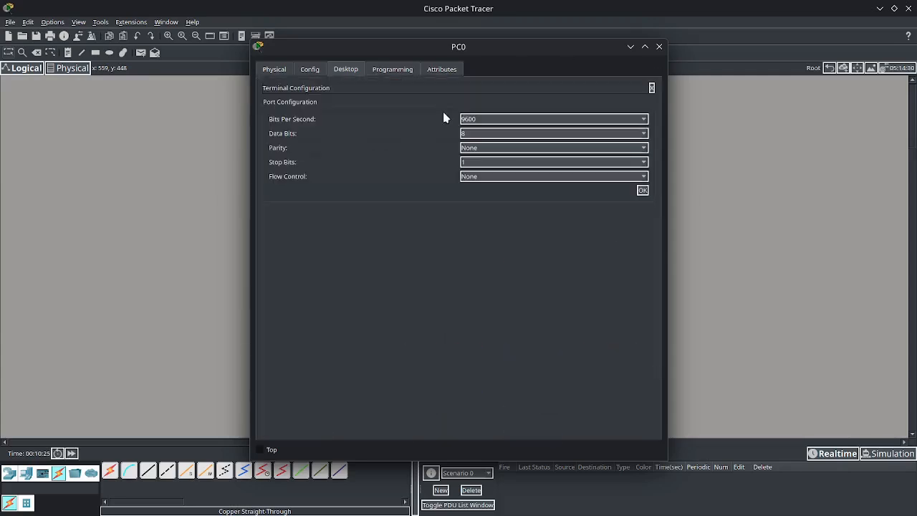
left_click(642, 191)
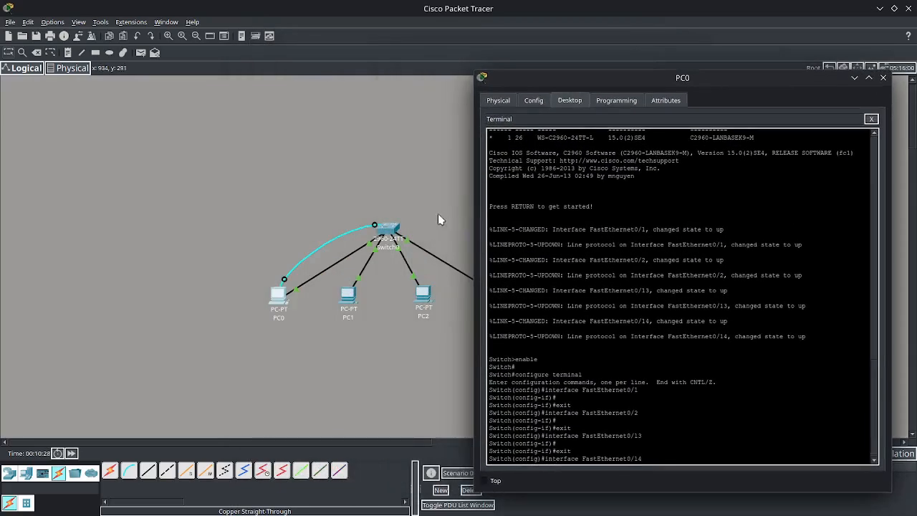
left_click(390, 231)
left_click(339, 69)
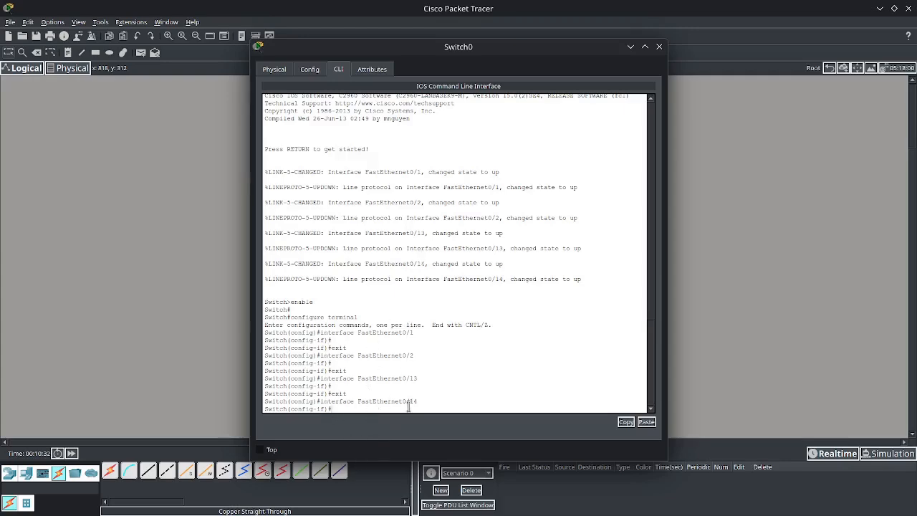
left_click(659, 46)
left_click(508, 497)
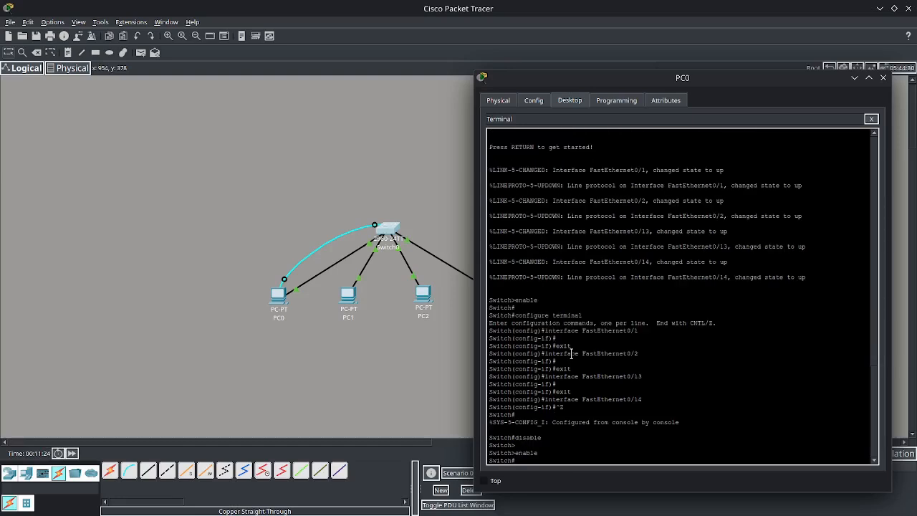
Enter the switch's global configuration mode and set interfaces fa0/1 - 12 to access mode
type("conf t")
key("Return")
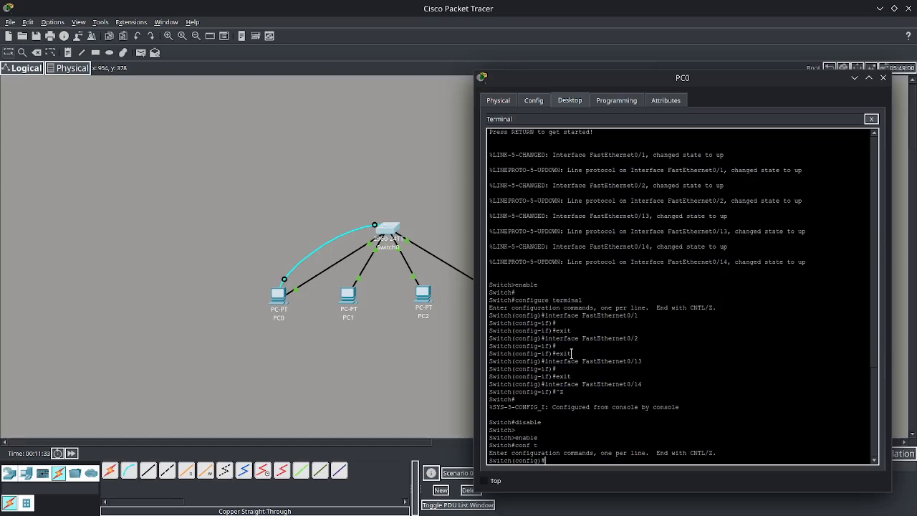
type("int range fa0/1 - 12")
key("Return")
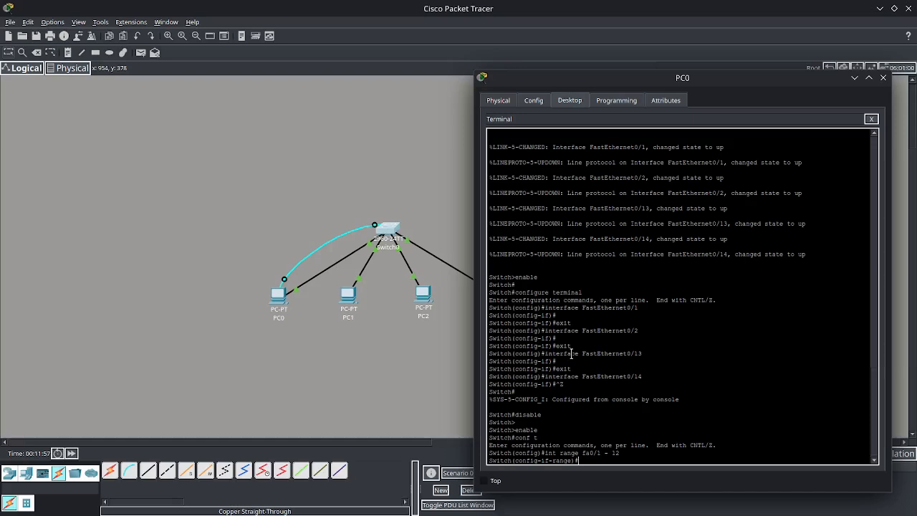
type("sw mo ac")
key("Return")
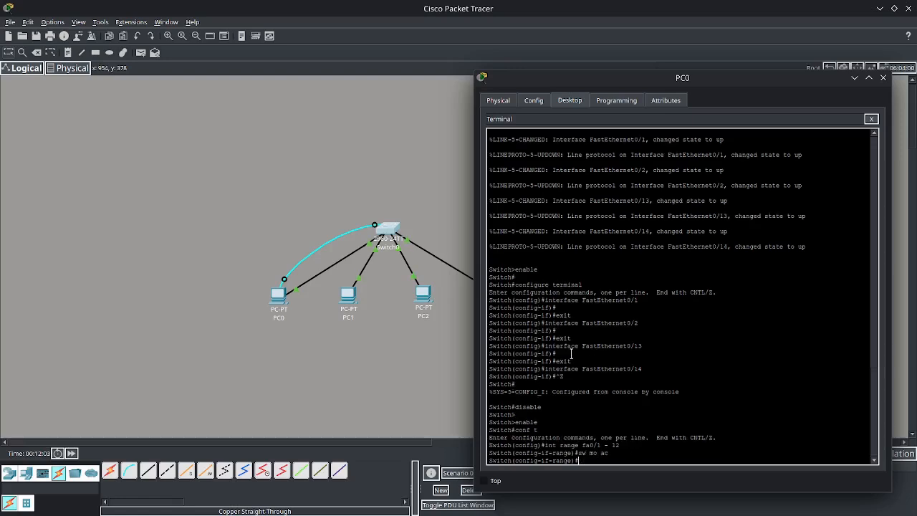
Assign the fa0/1 - 12 interface range to access VLAN 10 and exit the range configuration
type("sw ac")
type(" v1")
type(" 10")
key("Return")
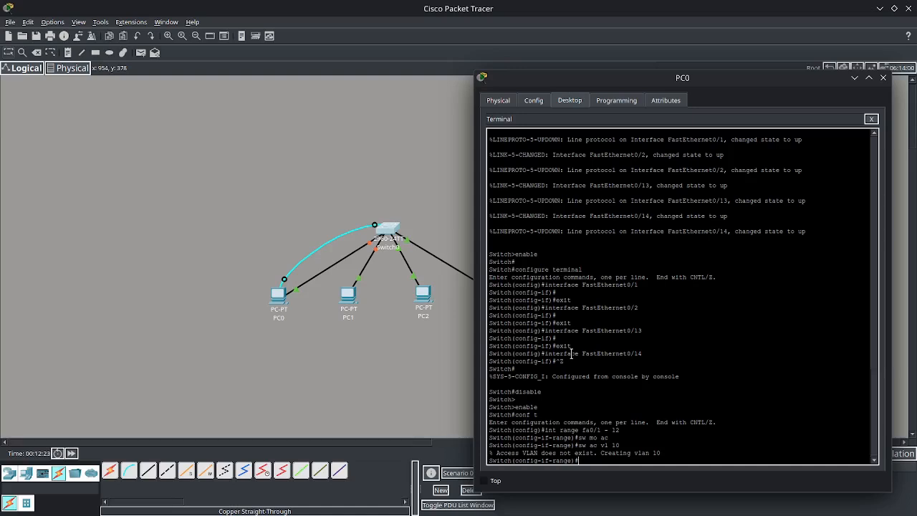
type("ex")
key("Return")
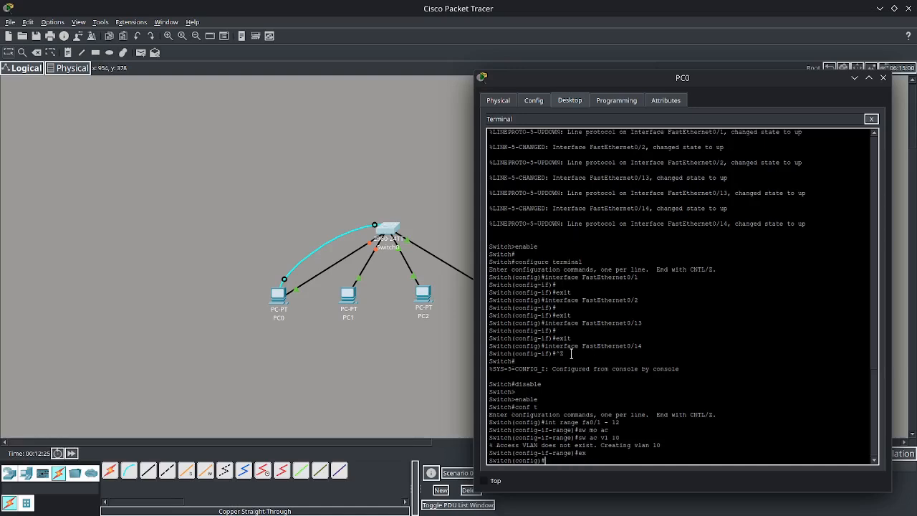
Select the interface range fa0/13 - 24 on the switch and set it to access mode
type("ex")
key("Up")
key("Up")
key("Up")
key("Up")
key("Down")
type("3 - 24")
key("Return")
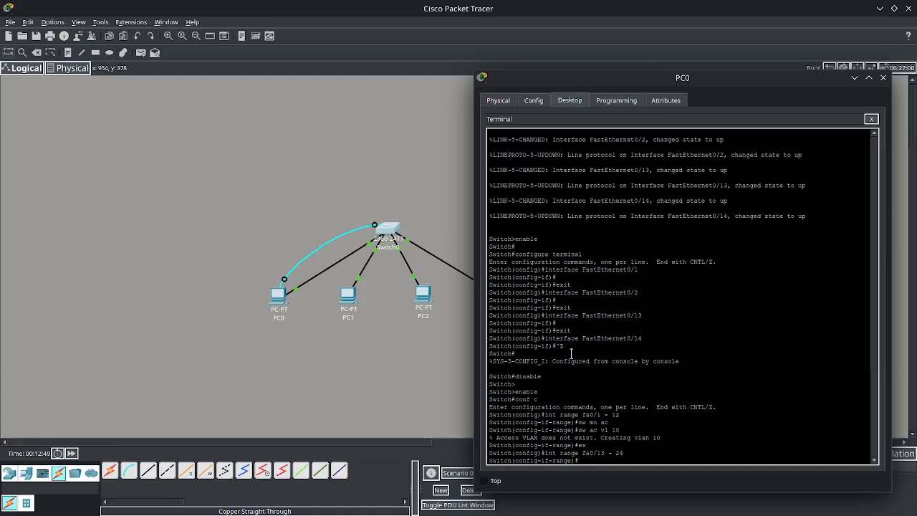
type("sw mo ac")
key("Return")
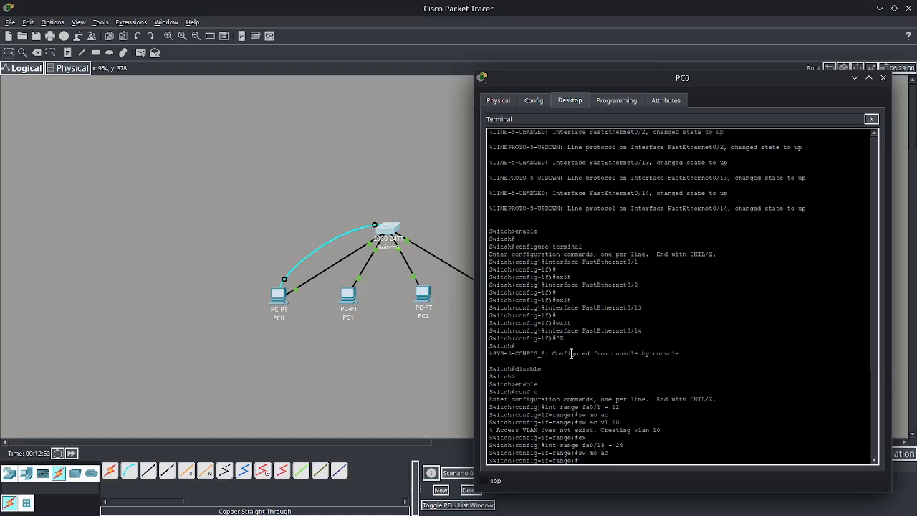
Assign the fa0/13 - 24 interface range to access VLAN 20 and exit the range configuration
type("sw ac vl 20")
key("Return")
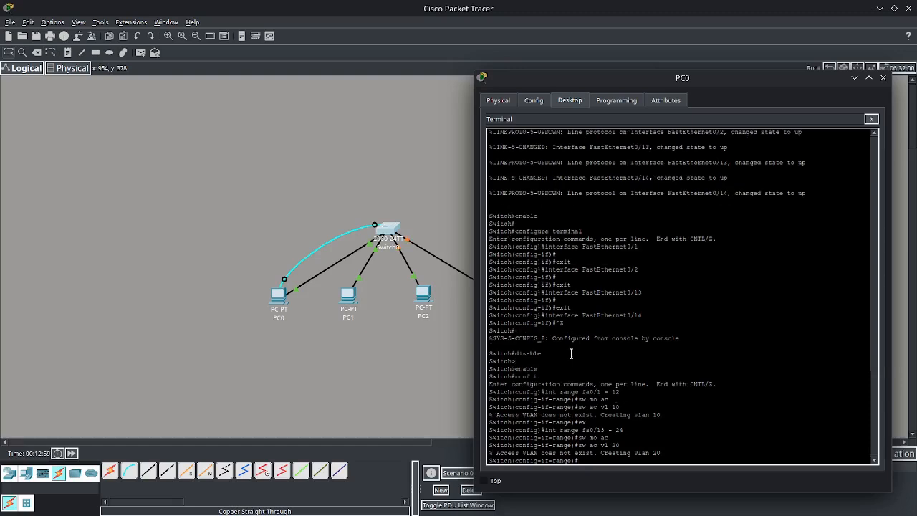
type("ex")
key("Return")
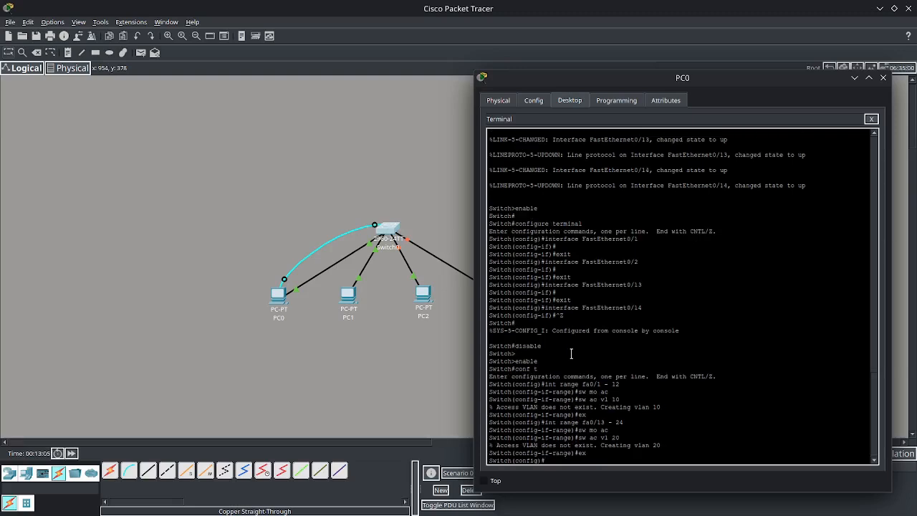
End configuration mode, save the switch configuration with wr, and close the PC0 Terminal
type("end")
key("Return")
type("wr")
key("Return")
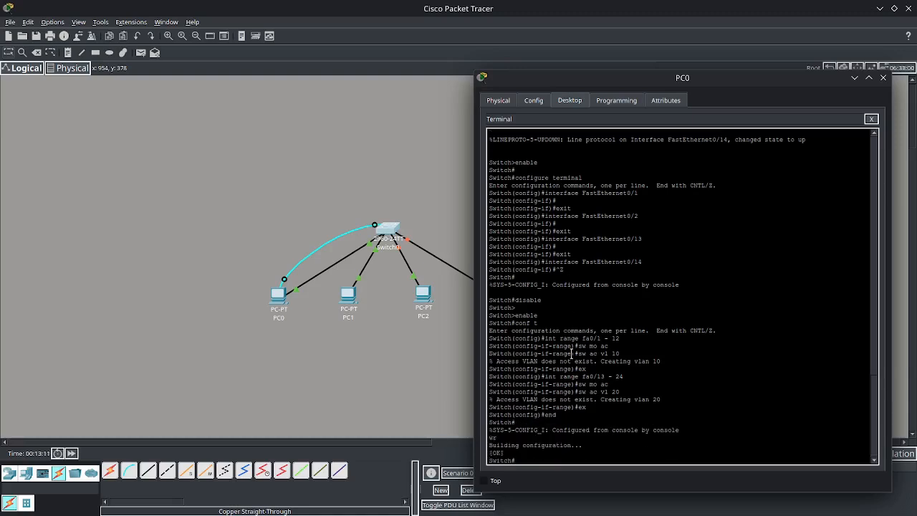
left_click(871, 119)
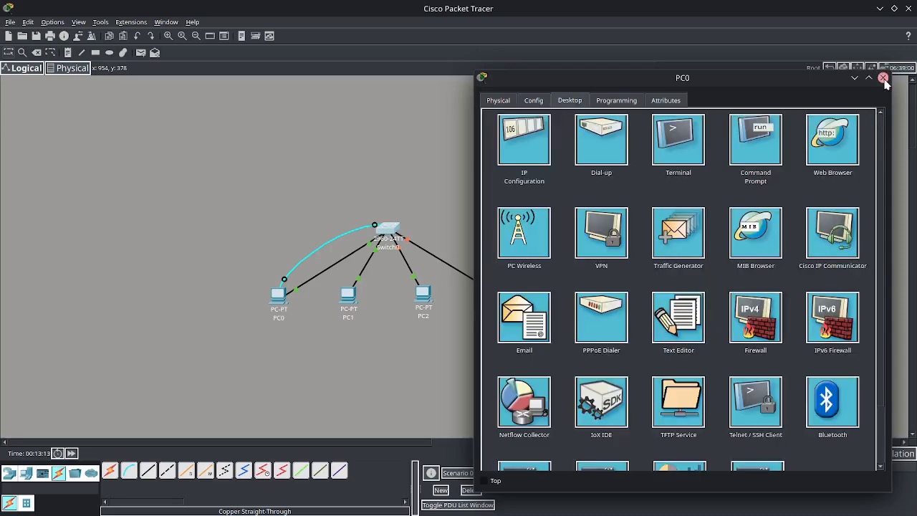
Open PC0's Command Prompt and ping 192.168.1.2 to test connectivity within the same VLAN
left_click(743, 146)
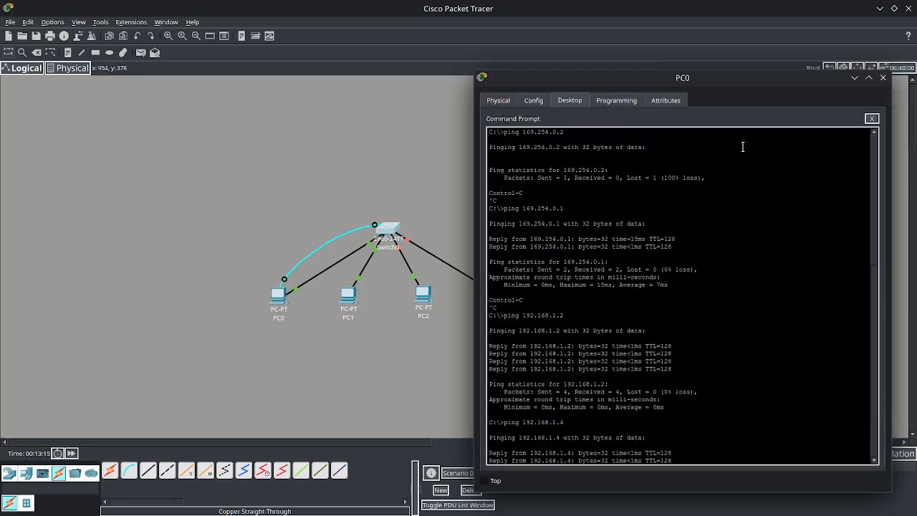
scroll(708, 236, "down", 3)
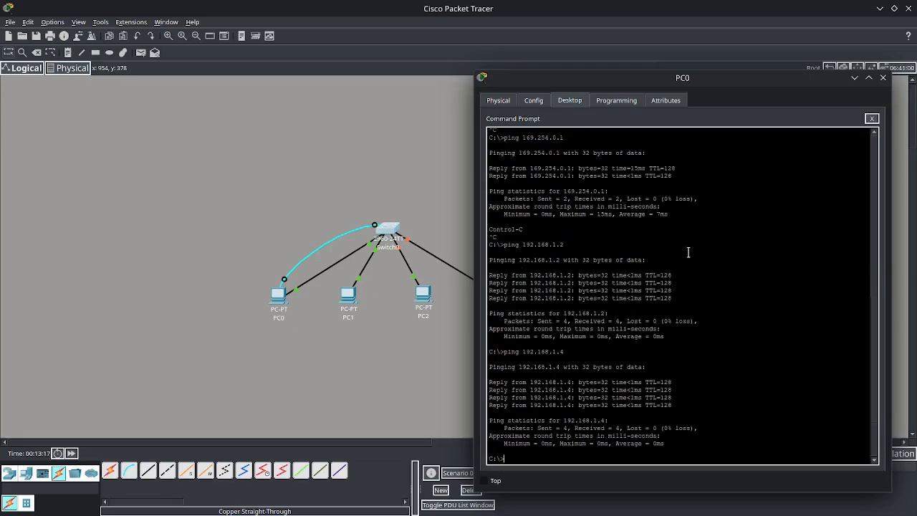
key("Up")
key("Up")
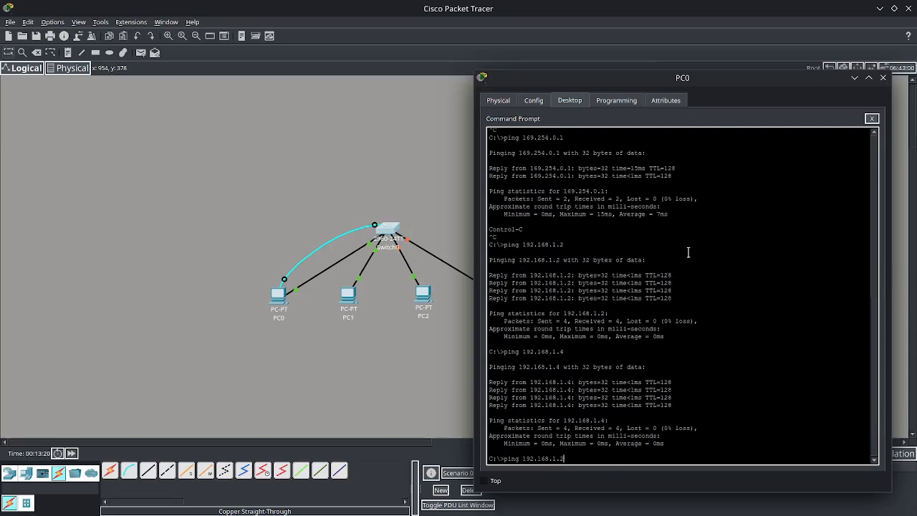
key("Return")
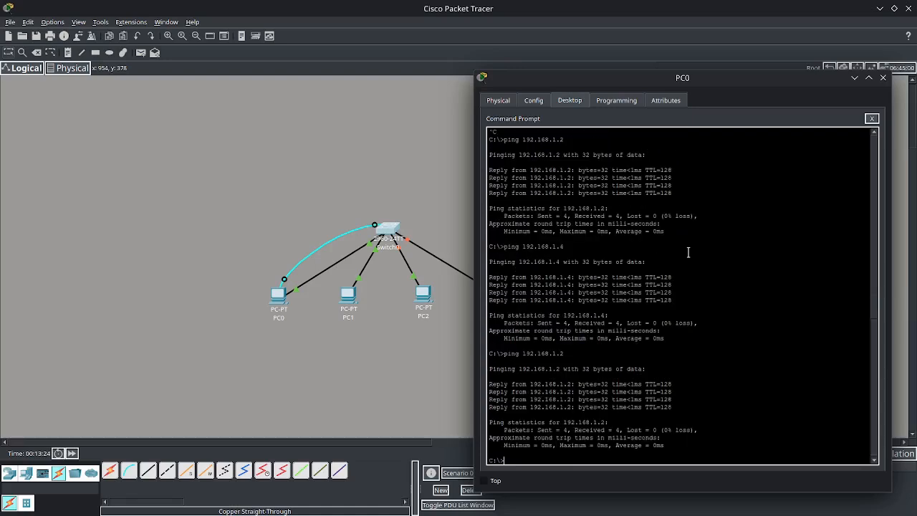
Ping 192.168.1.3 from PC0 to test connectivity across the VLANs, and interrupt the ping
key("Up")
key("BackSpace")
type("3")
key("Return")
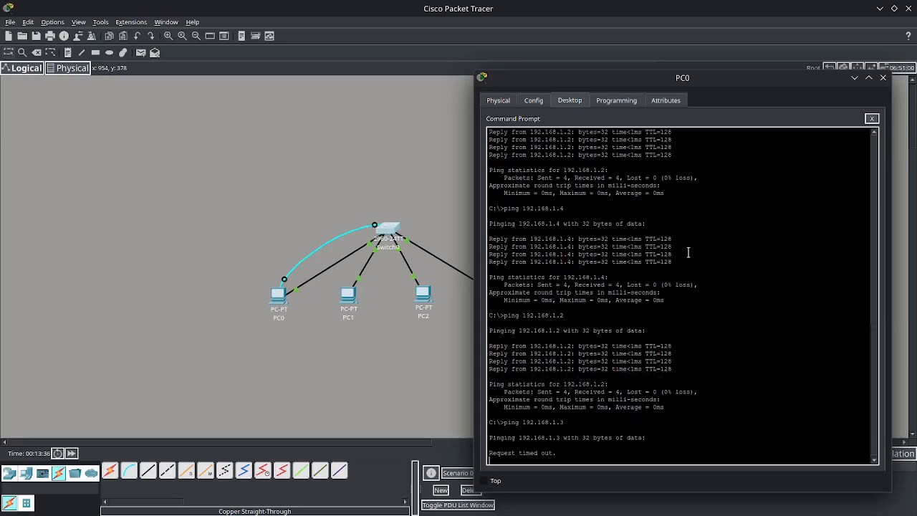
key("ctrl+c")
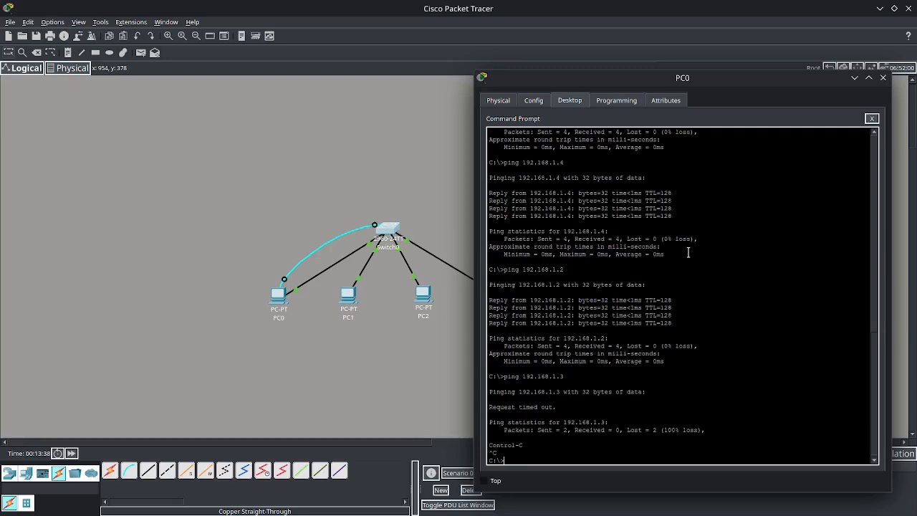
Ping 192.168.1.4 from PC0 to test connectivity across the VLANs, interrupt the ping, and close the PC0 window
key("Up")
key("Up")
key("Up")
key("Return")
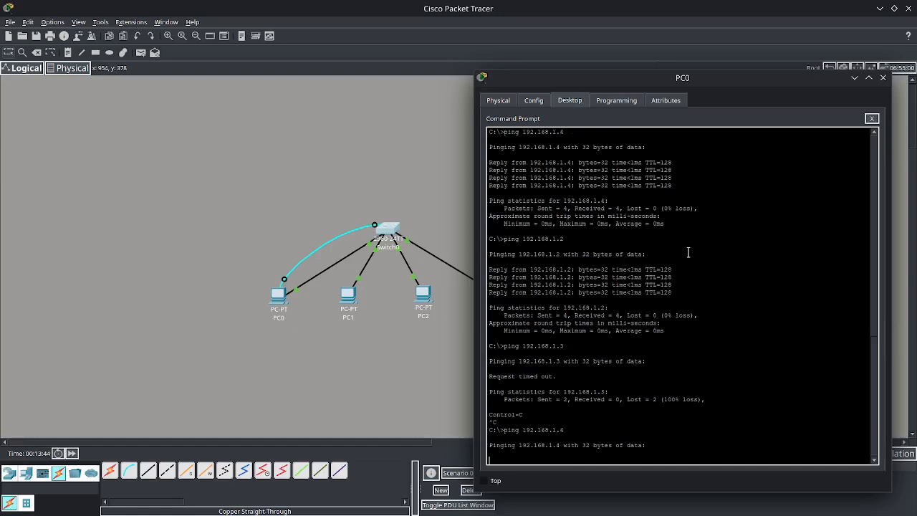
key("ctrl+c")
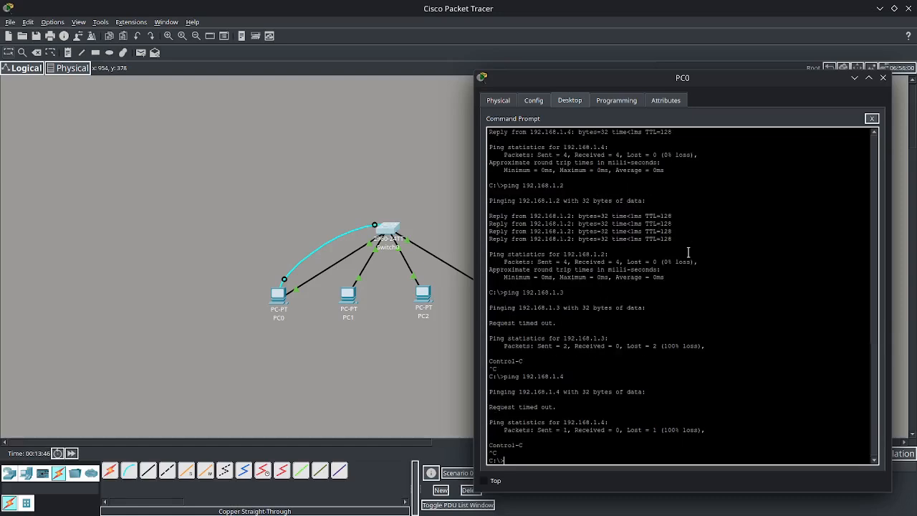
left_click(884, 78)
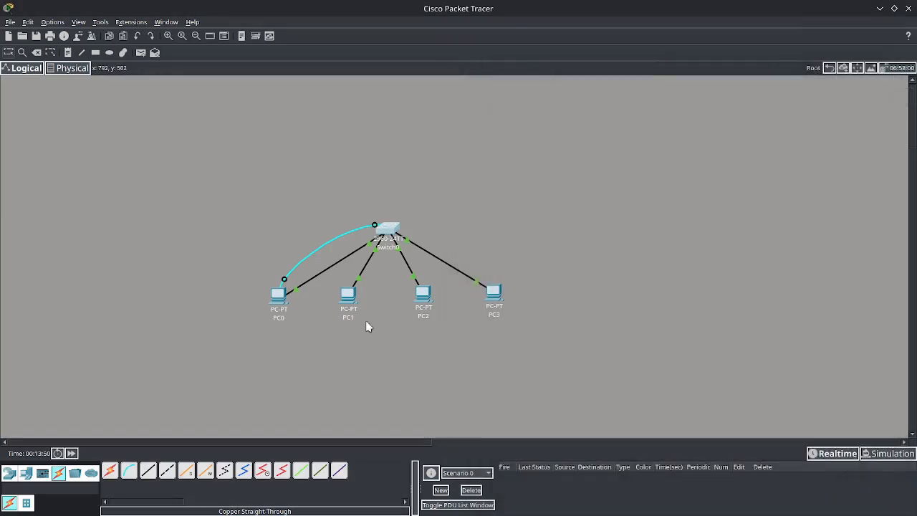
Open PC2's Command Prompt and ping 192.168.1.4 to test connectivity within VLAN 20
left_click(425, 288)
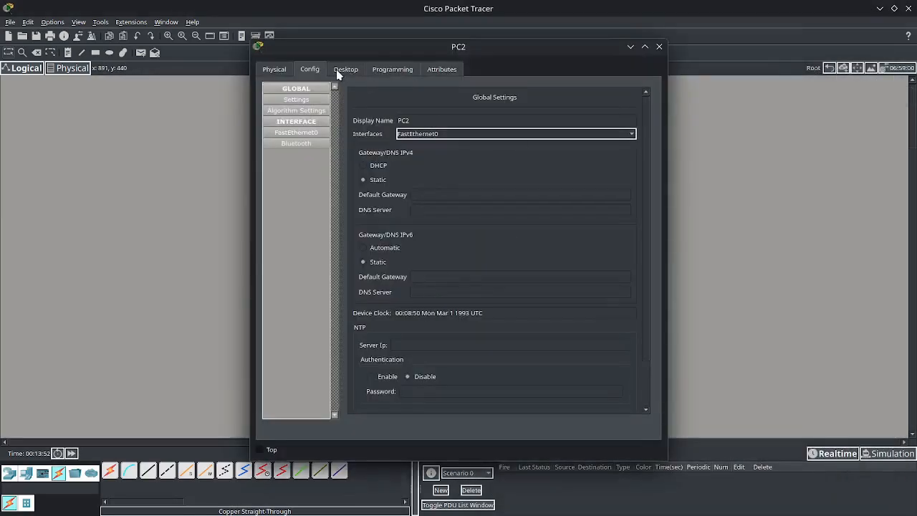
left_click(343, 70)
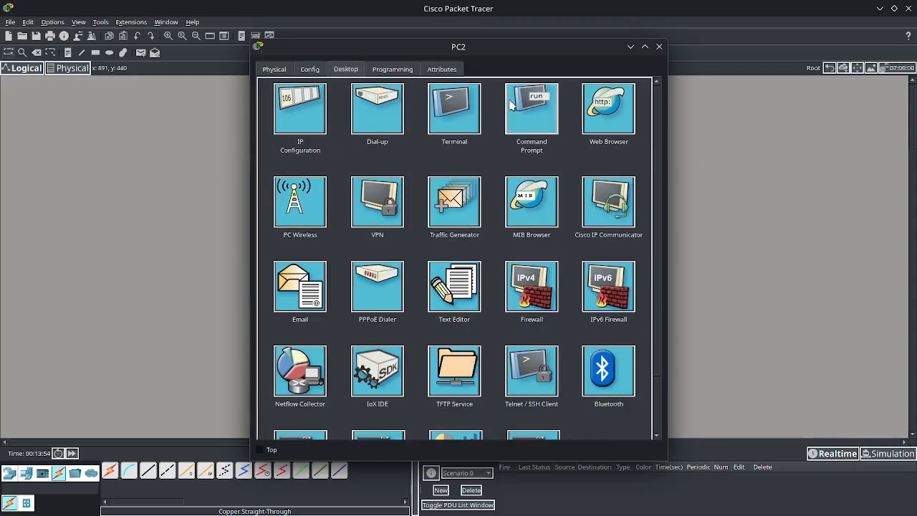
left_click(530, 111)
type("pin")
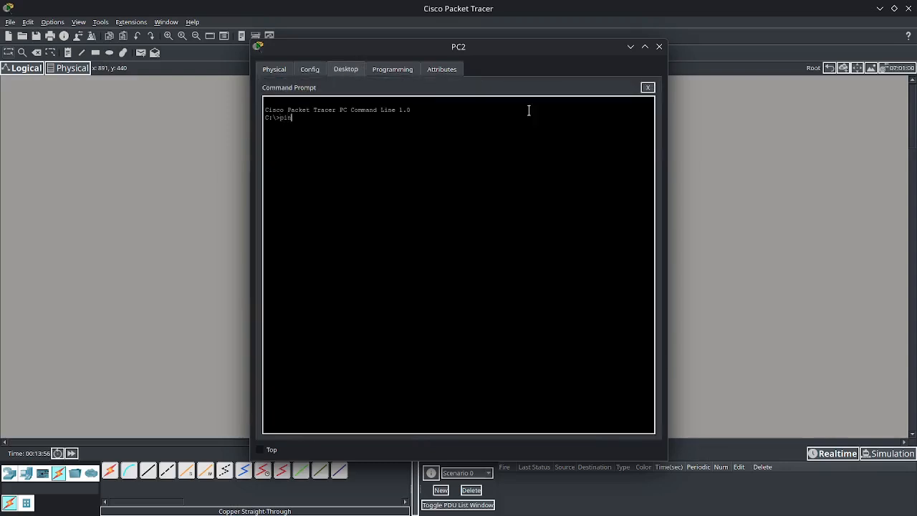
type("g 192.168.14")
key("Return")
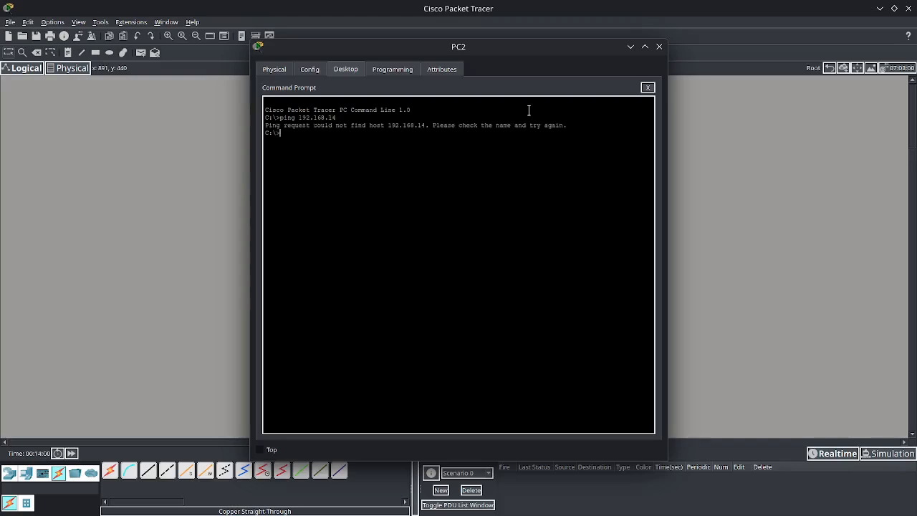
key("Up")
key("BackSpace")
type(".4")
key("Return")
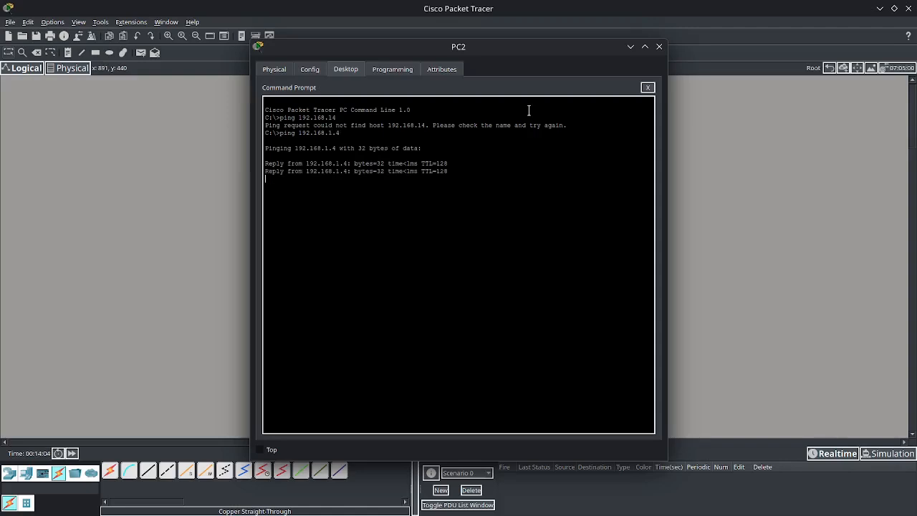
Ping 192.168.1.1 from PC2 to test connectivity across the VLANs, interrupt the ping, and close the PC2 window
key("Up")
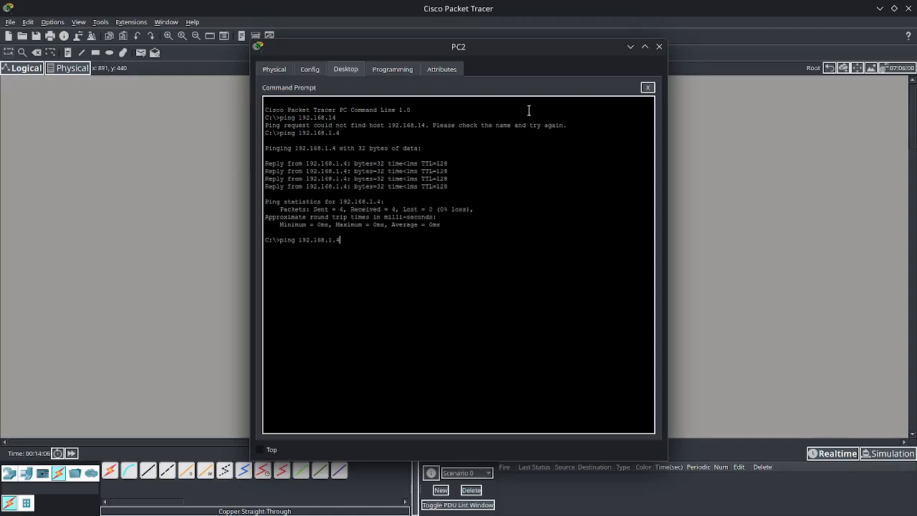
key("BackSpace")
type("1")
key("Return")
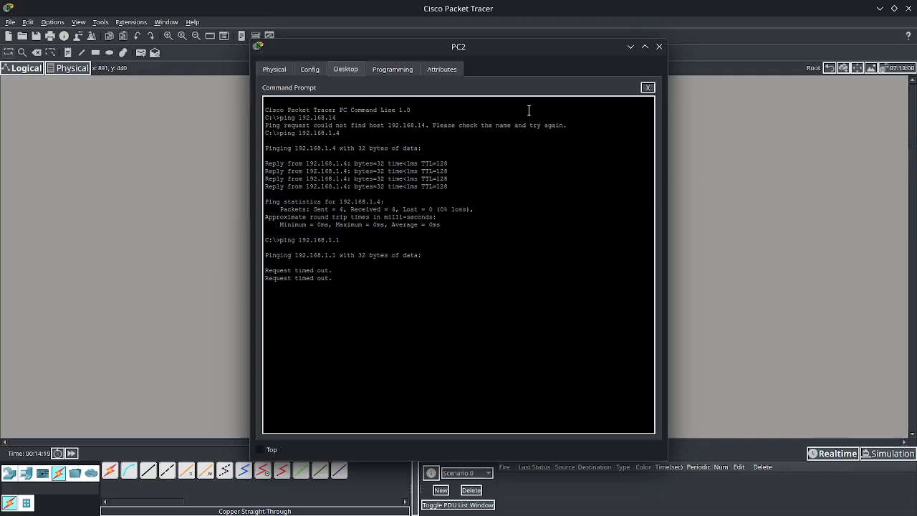
key("ctrl+c")
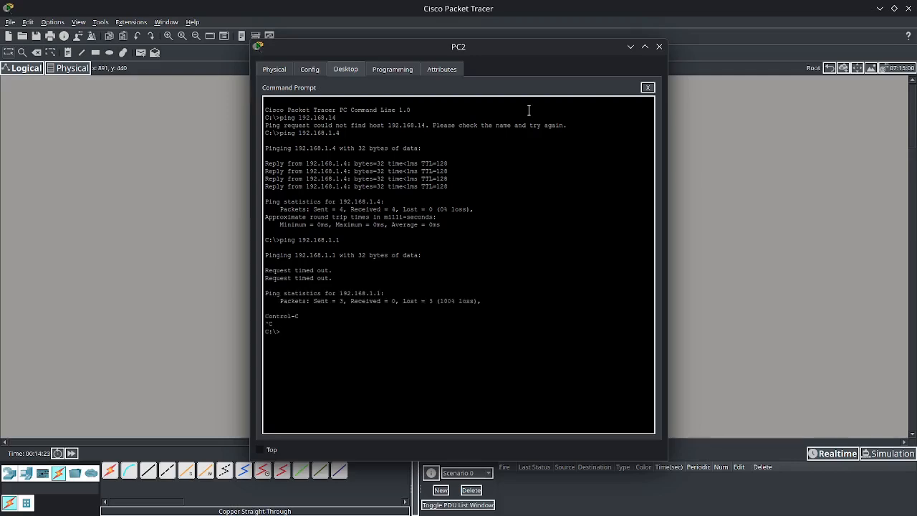
left_click(658, 47)
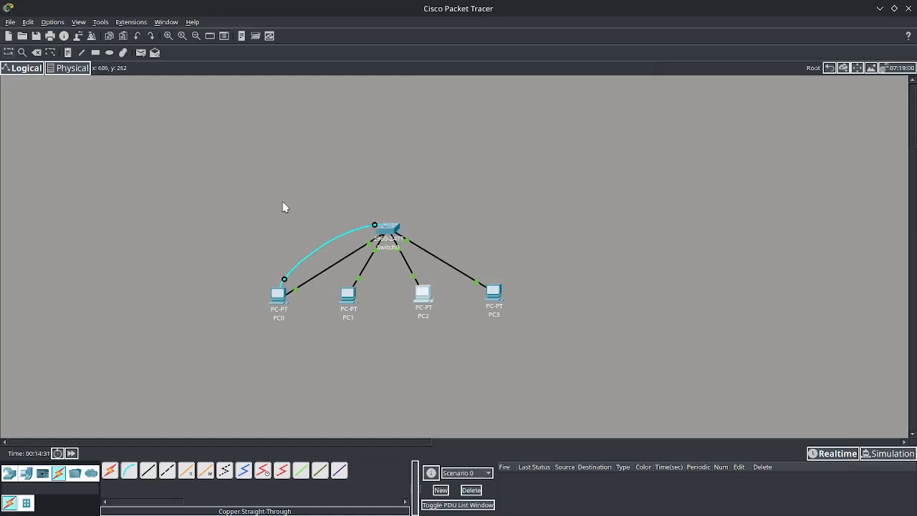
Select the switch and all four connected PCs in the workspace
left_click_drag(223, 178, 566, 362)
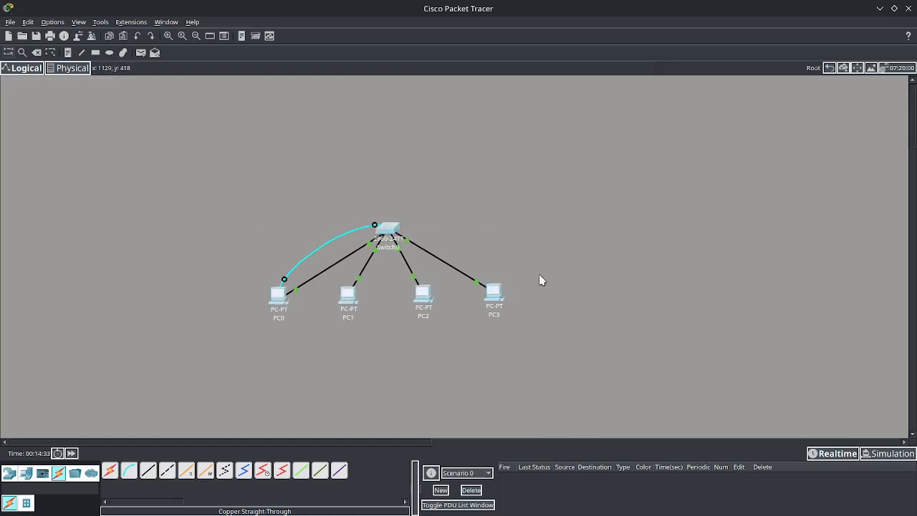